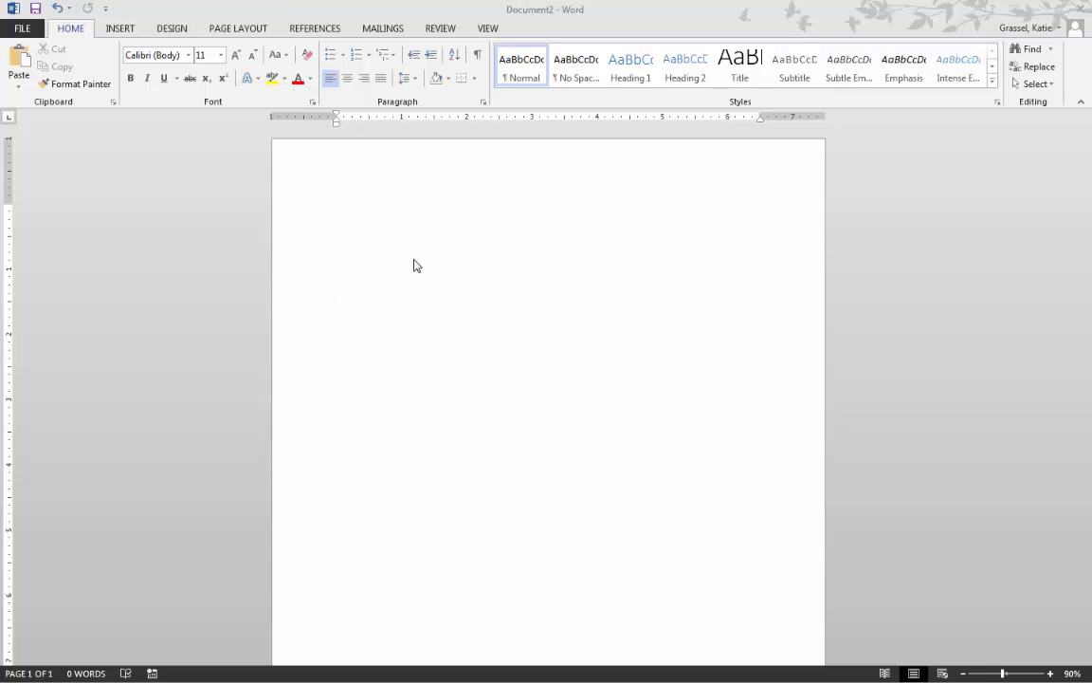
# Step: Insert a table with three columns and four rows into the blank document
pyautogui.click(121, 29)
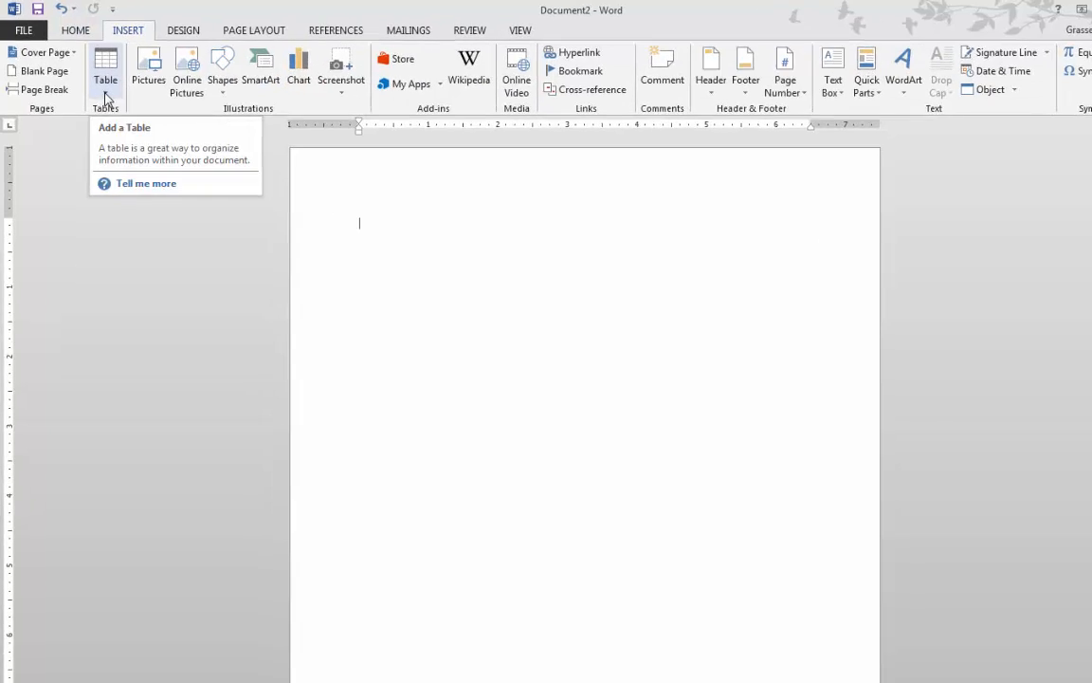
pyautogui.click(100, 91)
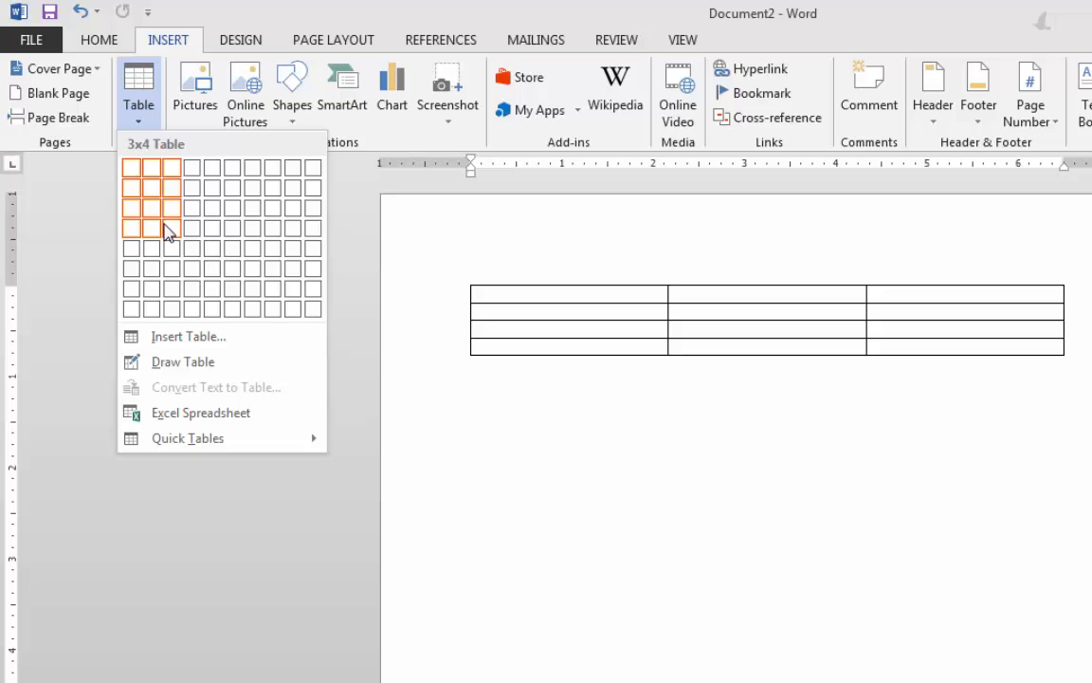
pyautogui.click(167, 232)
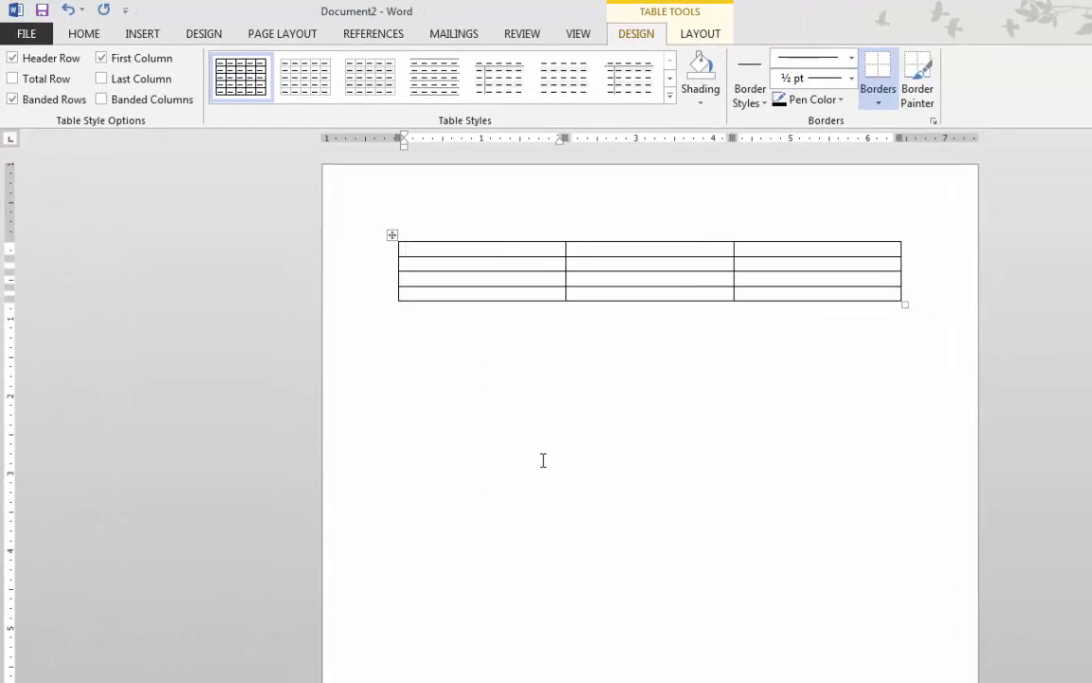
# Step: Enter the title "YOUTH & POLITICS SUMMIT" in the first cell of the table
pyautogui.write('YOUTH & POLITICS ')
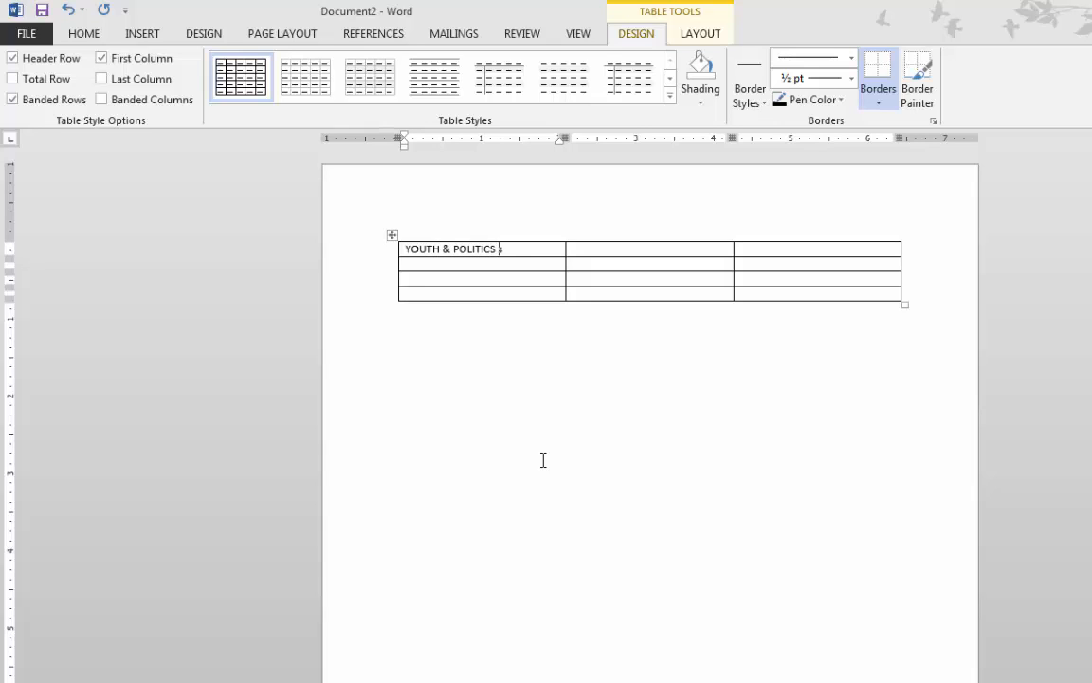
pyautogui.write('SUMMIT')
pyautogui.click(495, 249)
# Step: Merge the three cells of the title row and align its text top center
pyautogui.moveTo(559, 246); pyautogui.dragTo(761, 247)
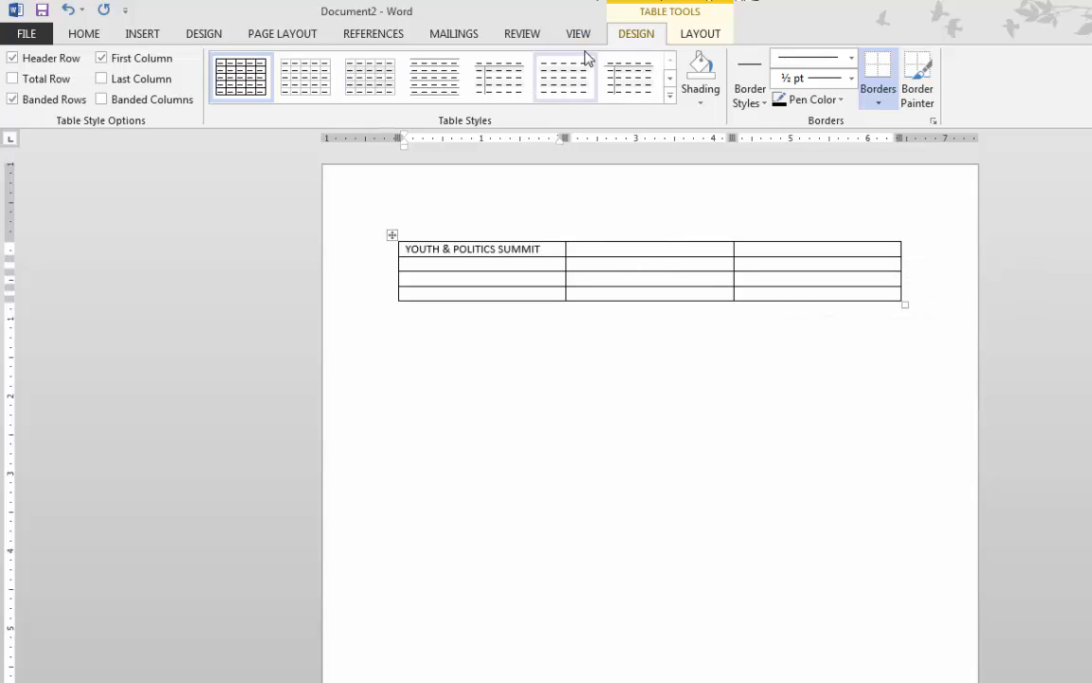
pyautogui.click(699, 34)
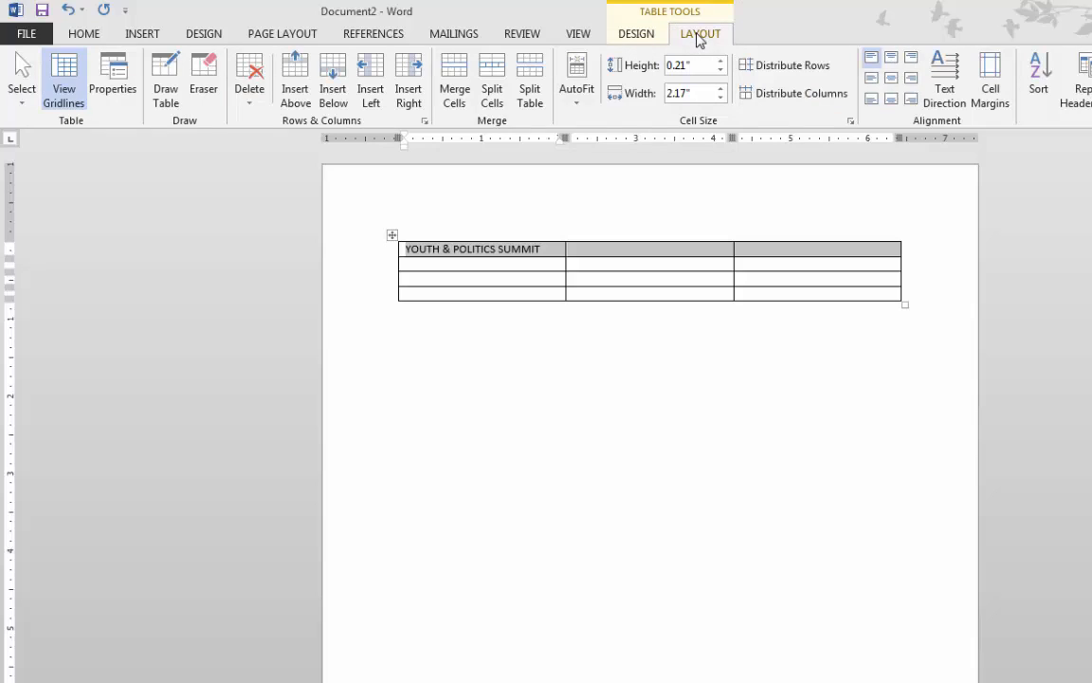
pyautogui.click(457, 107)
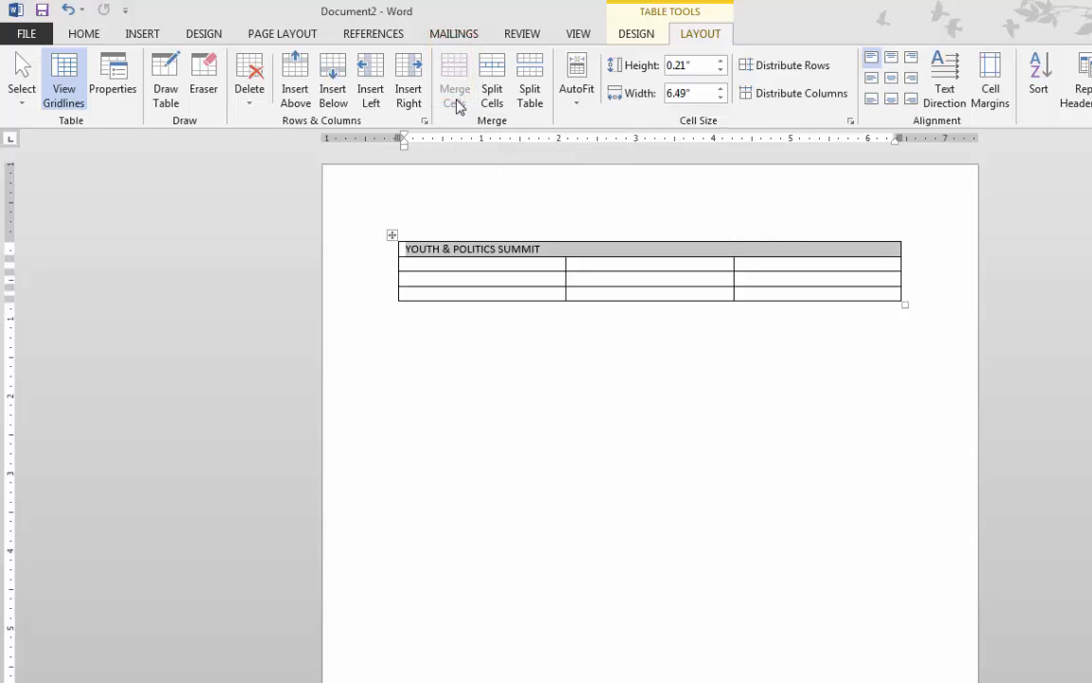
pyautogui.click(892, 61)
# Step: Enter "Budget" in the first cell of the table's second row
pyautogui.click(540, 268)
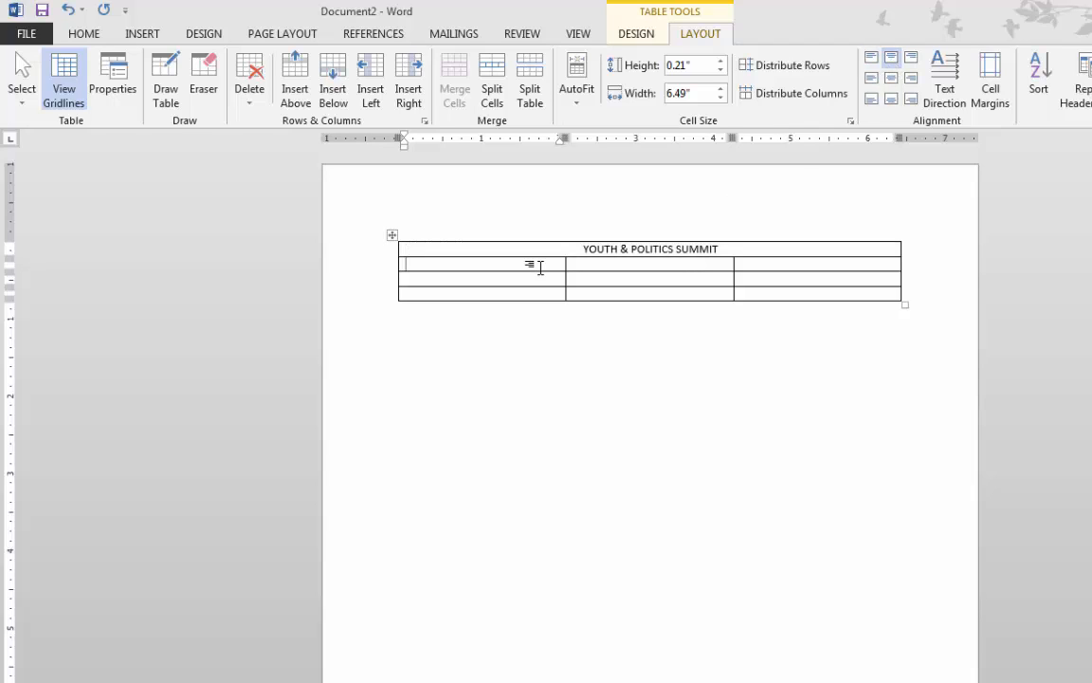
pyautogui.write('b')
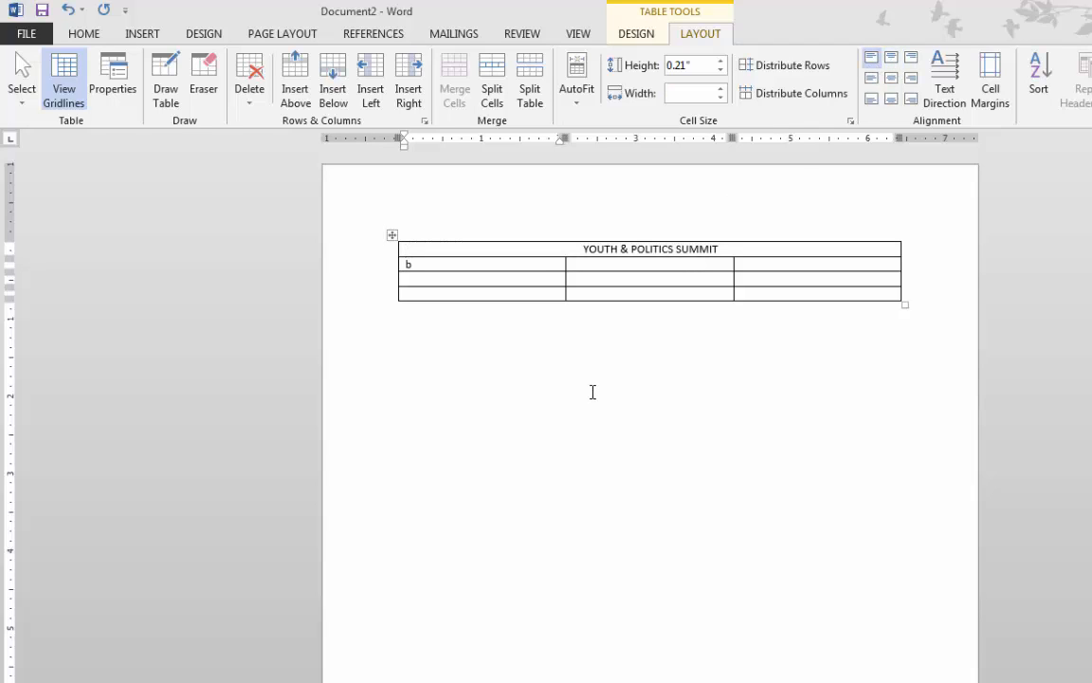
pyautogui.write('u')
pyautogui.press('BackSpace')
pyautogui.press('BackSpace')
pyautogui.write('Budget')
# Step: Merge the three cells of the Budget row and center its text both horizontally and vertically
pyautogui.moveTo(497, 263); pyautogui.dragTo(758, 264)
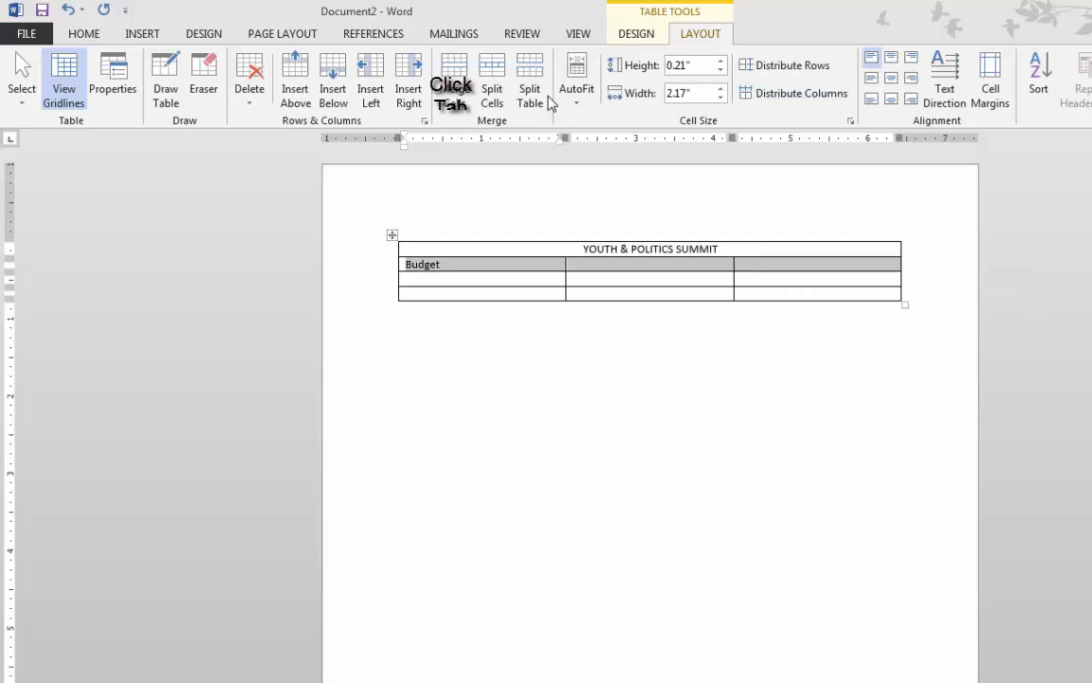
pyautogui.click(452, 93)
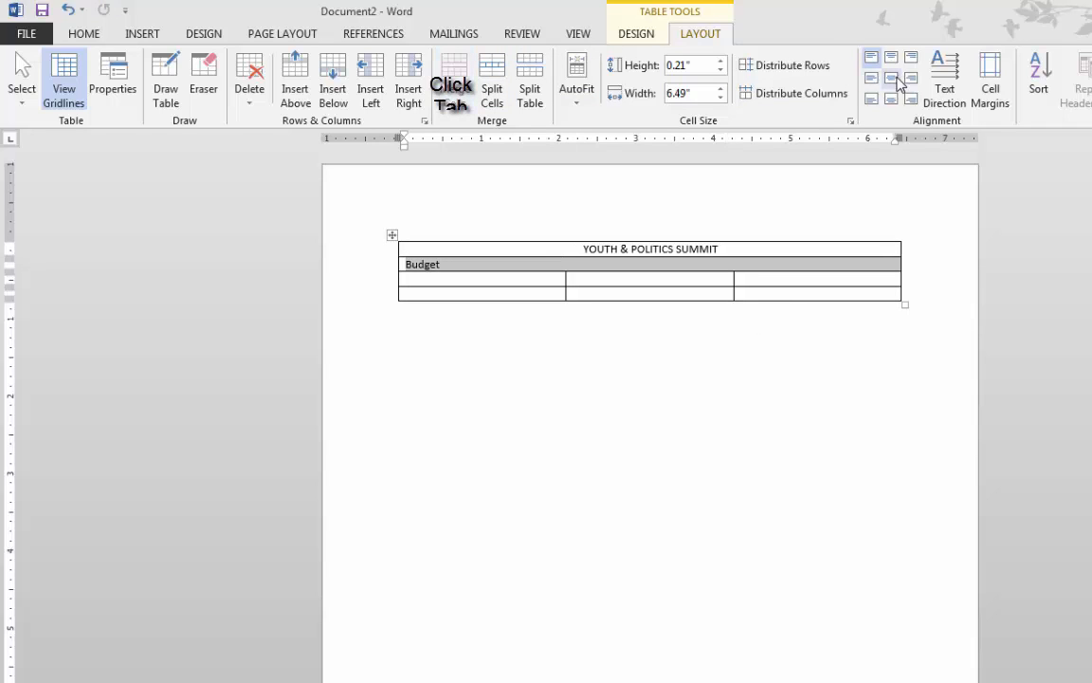
pyautogui.click(892, 79)
pyautogui.click(860, 310)
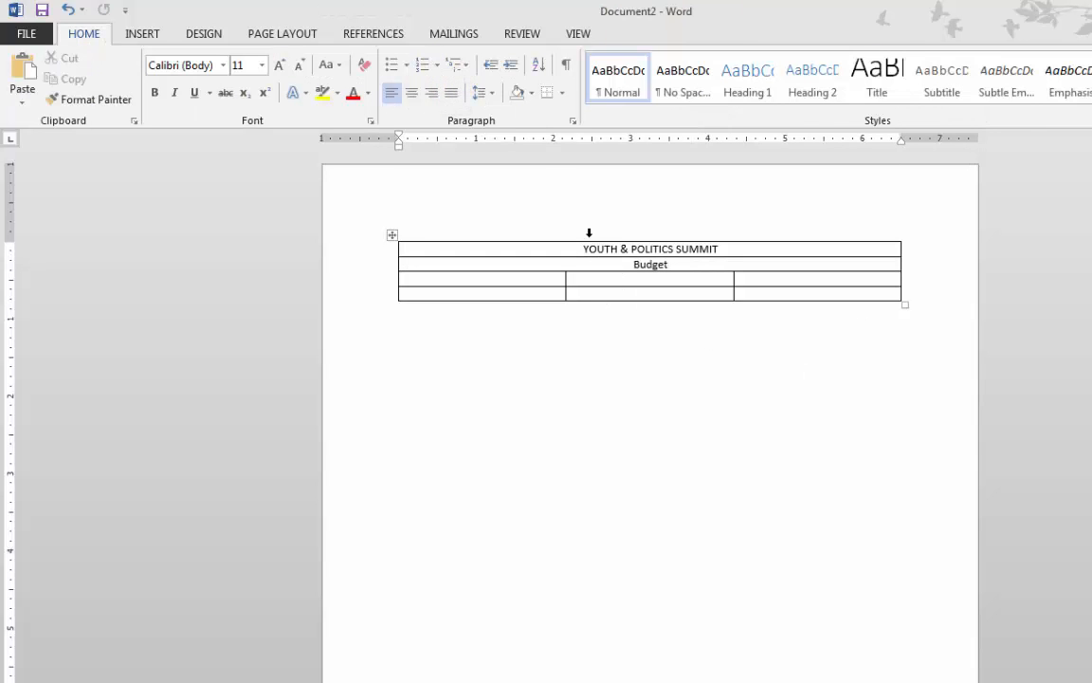
# Step: Fill the third row with the column headings "Expense Item", "Amount" and "Funding"
pyautogui.click(498, 281)
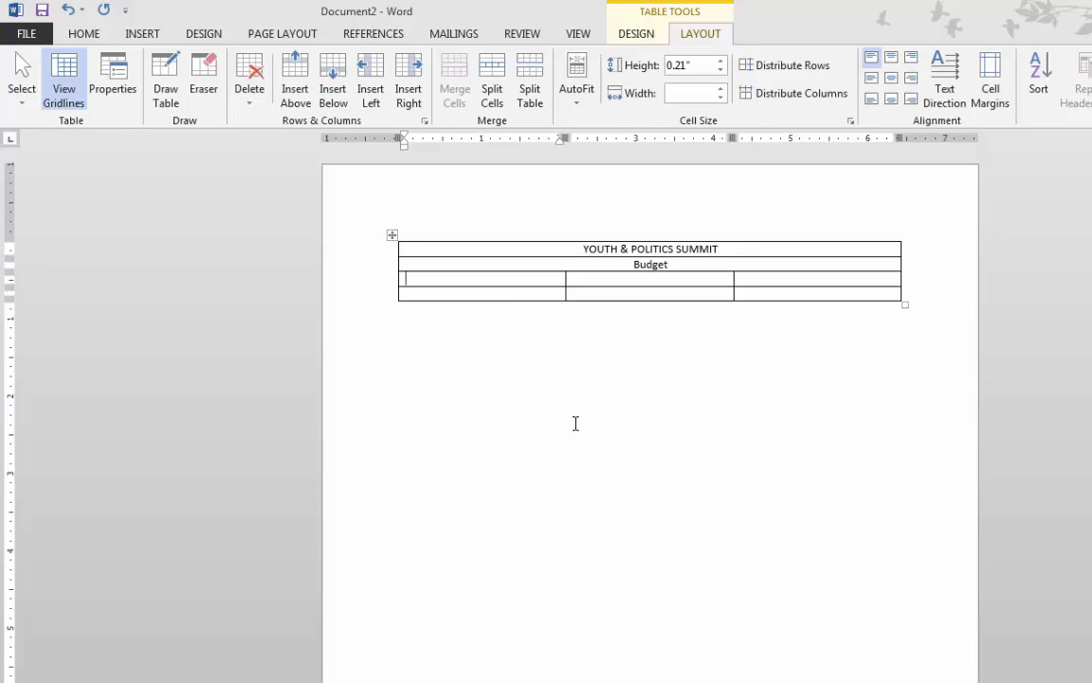
pyautogui.write('Expense Item')
pyautogui.press('Tab')
pyautogui.write('Amount')
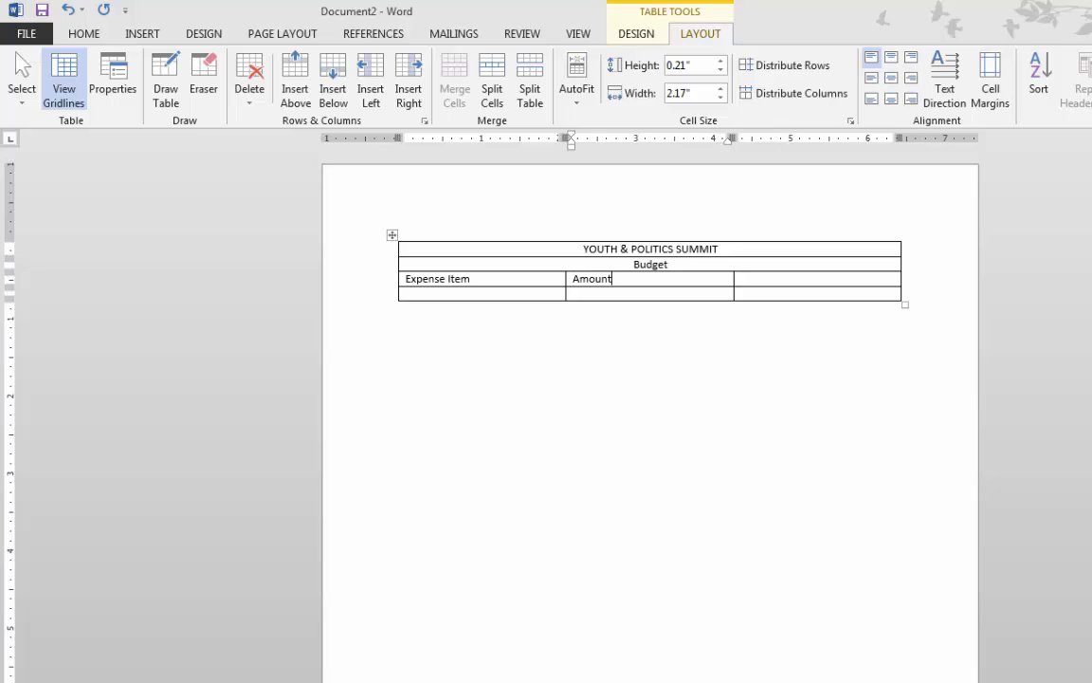
pyautogui.press('Tab')
pyautogui.write('Funding')
# Step: Fill the fourth row with "Continetal Breakfast for 125 people", amount "1, 200" and funding "Donated"
pyautogui.press('Tab')
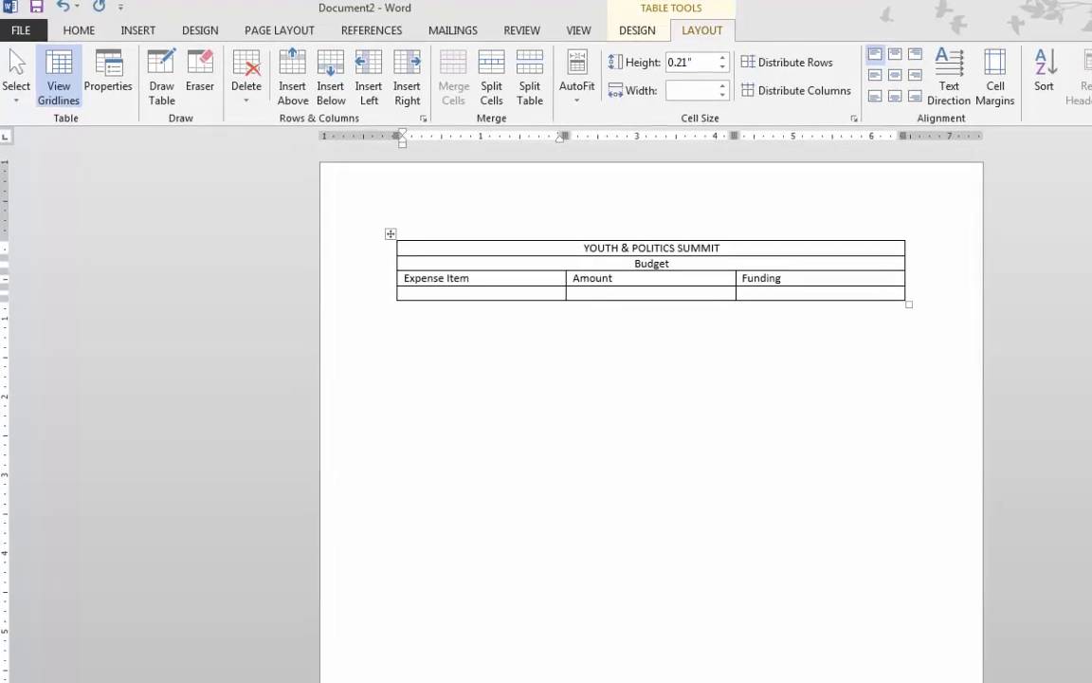
pyautogui.write('Con')
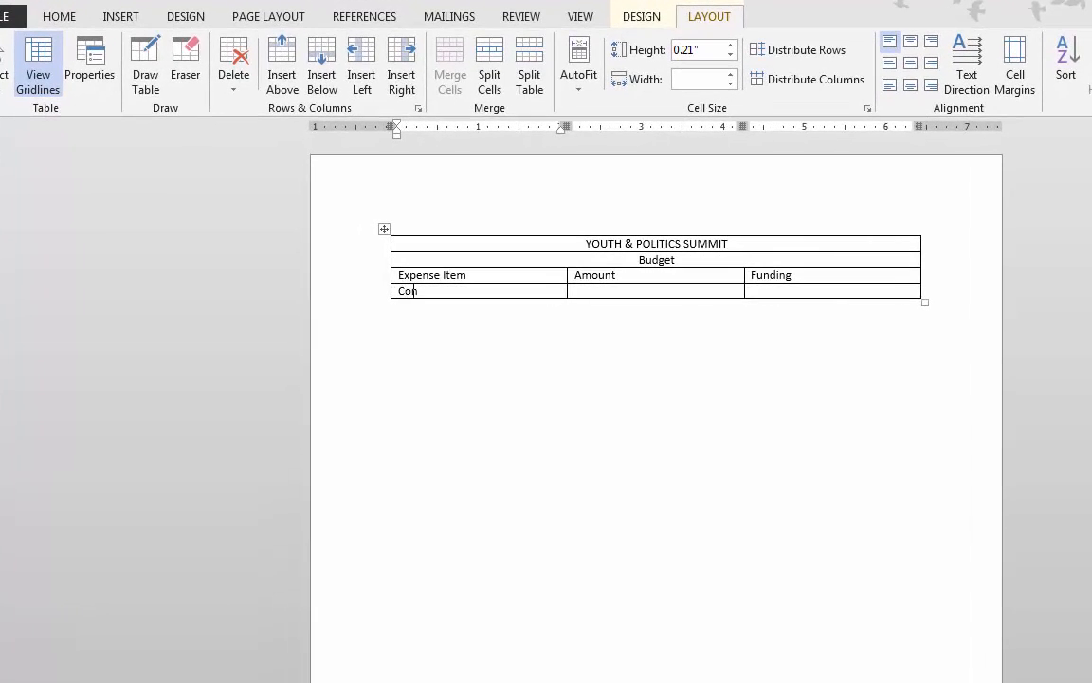
pyautogui.write('tinetal Breakfast for ')
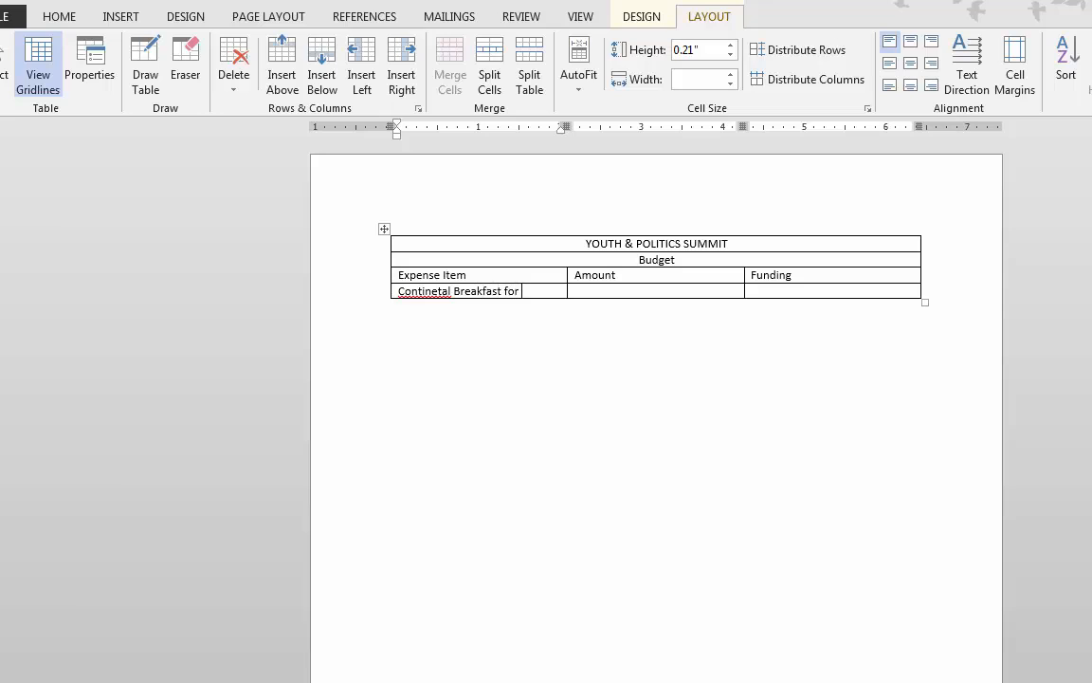
pyautogui.write('125 people')
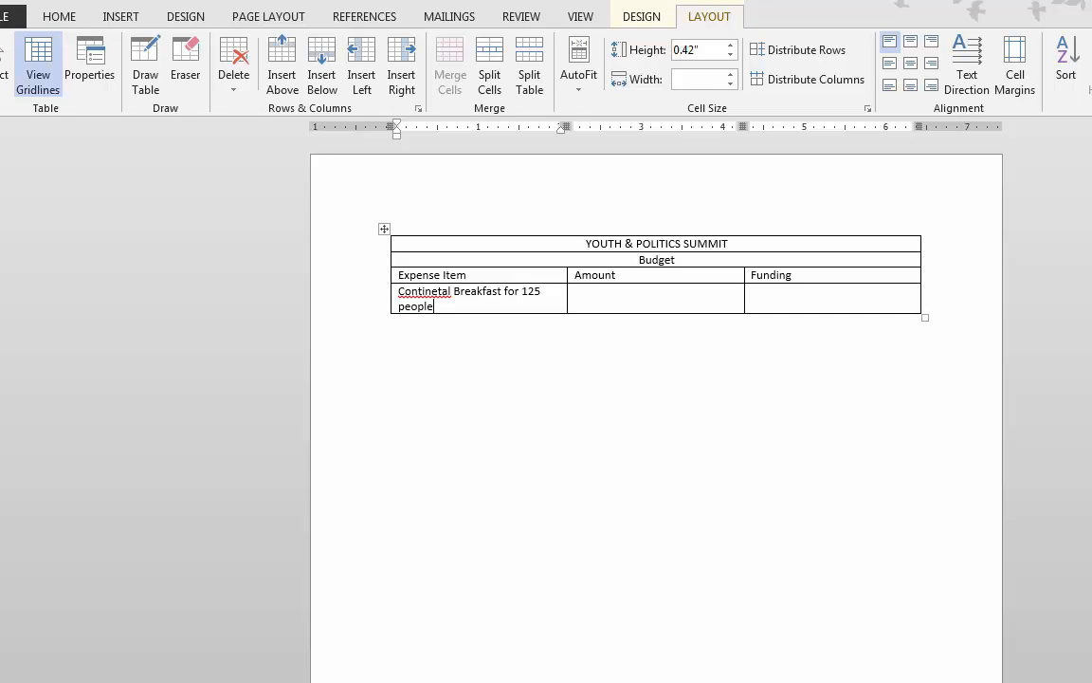
pyautogui.press('Tab')
pyautogui.write('1, ')
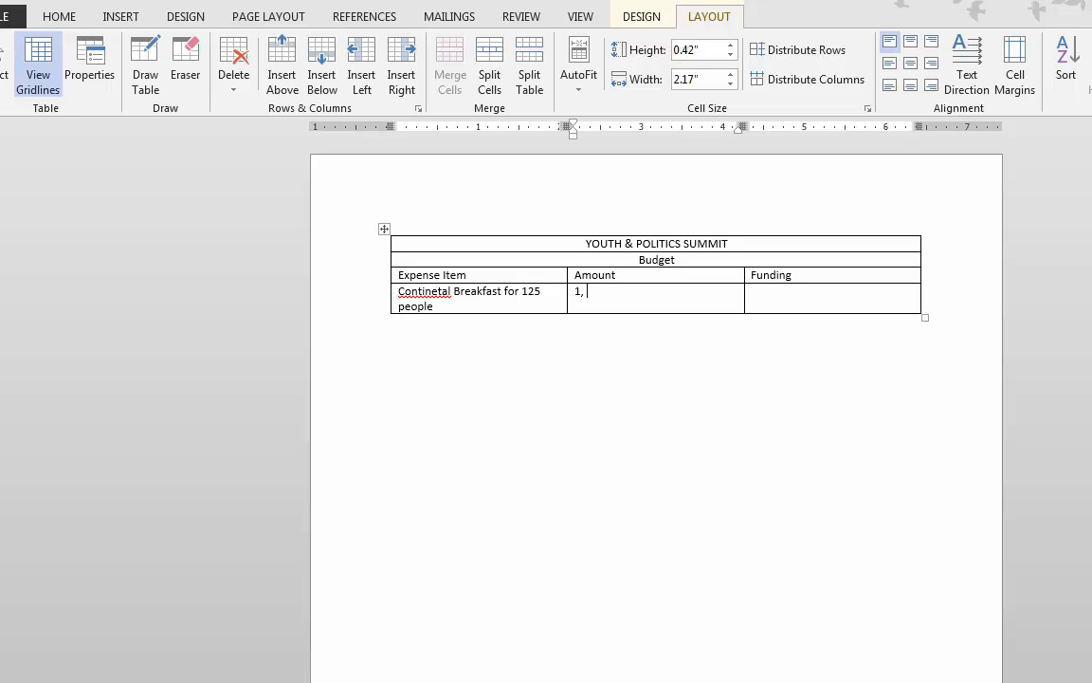
pyautogui.write('200')
pyautogui.press('Tab')
pyautogui.write('Donated')
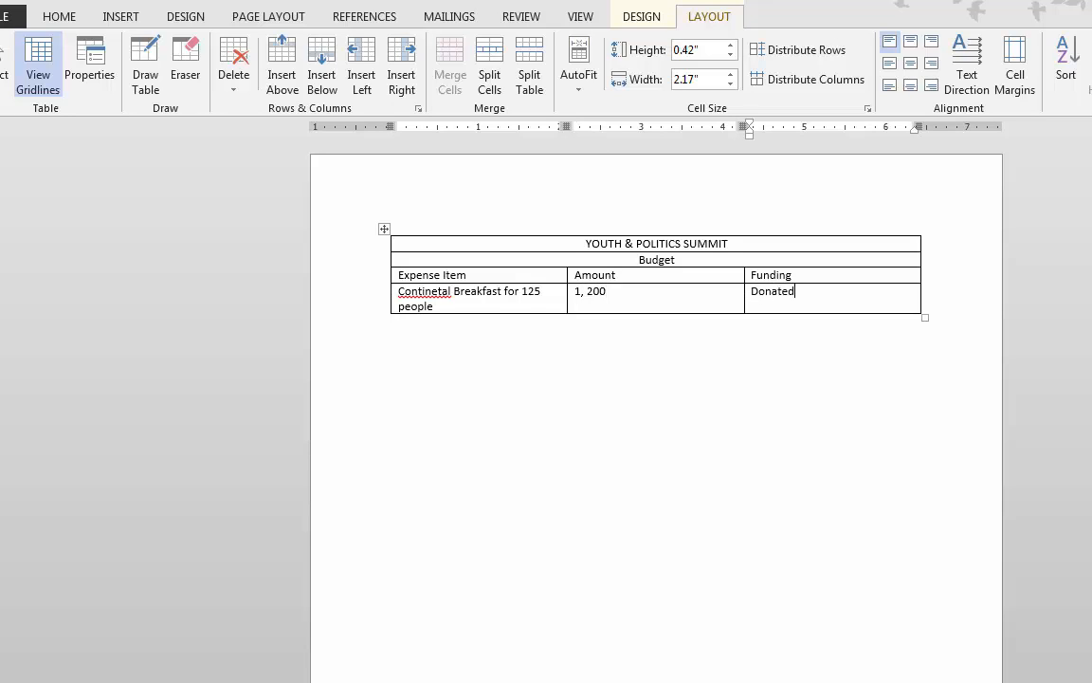
# Step: Add a table row with "Lunch for 125 people", amount "1,825" and funding "Campaign Funds"
pyautogui.press('Tab')
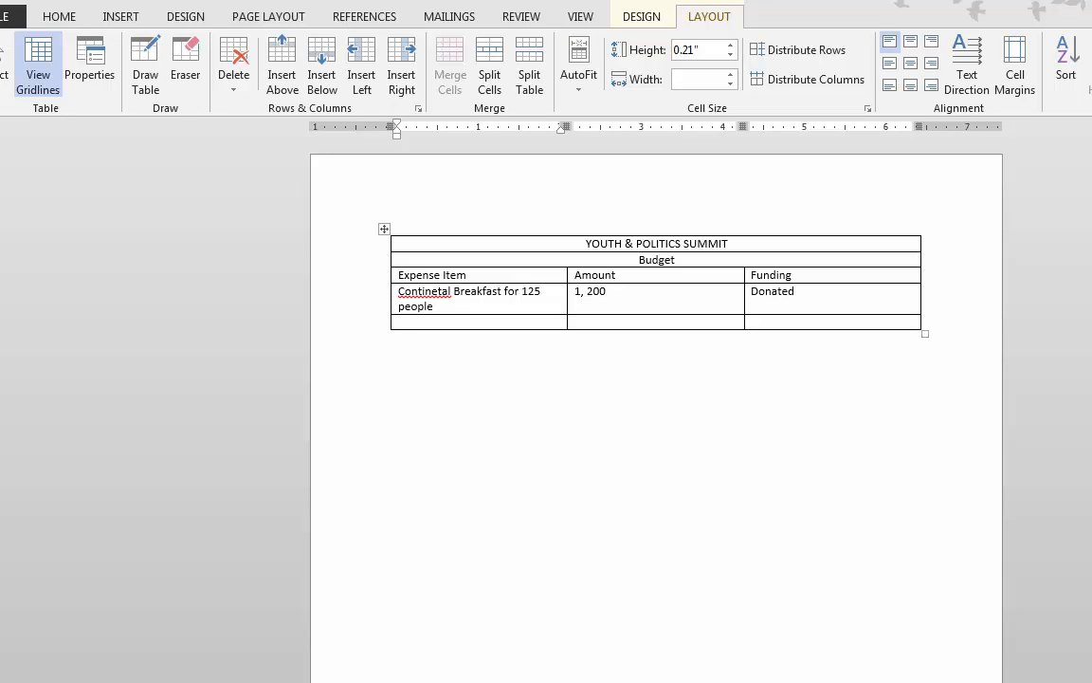
pyautogui.write('Lunch for 125')
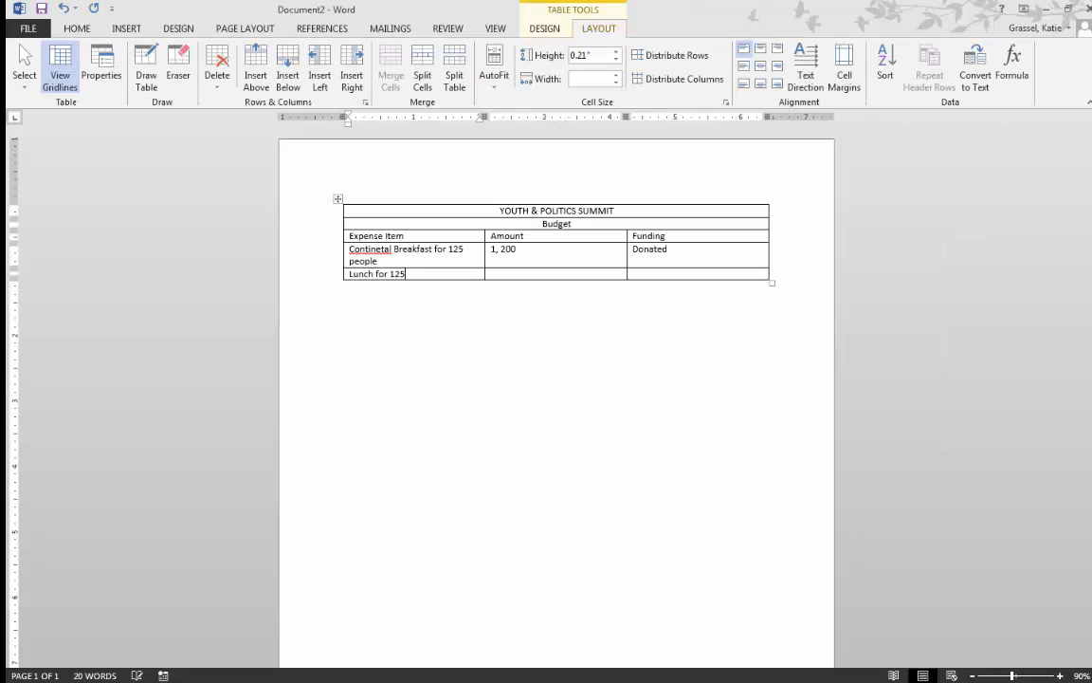
pyautogui.write(' people')
pyautogui.press('Tab')
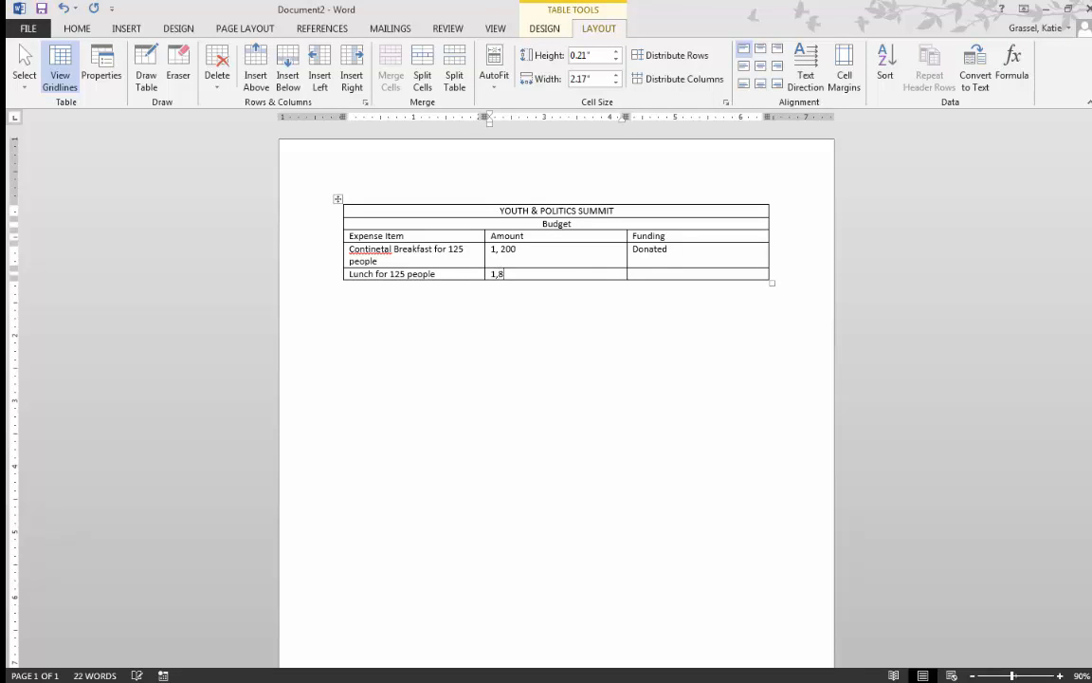
pyautogui.write('1,825')
pyautogui.press('Tab')
pyautogui.write('Campaign Funds')
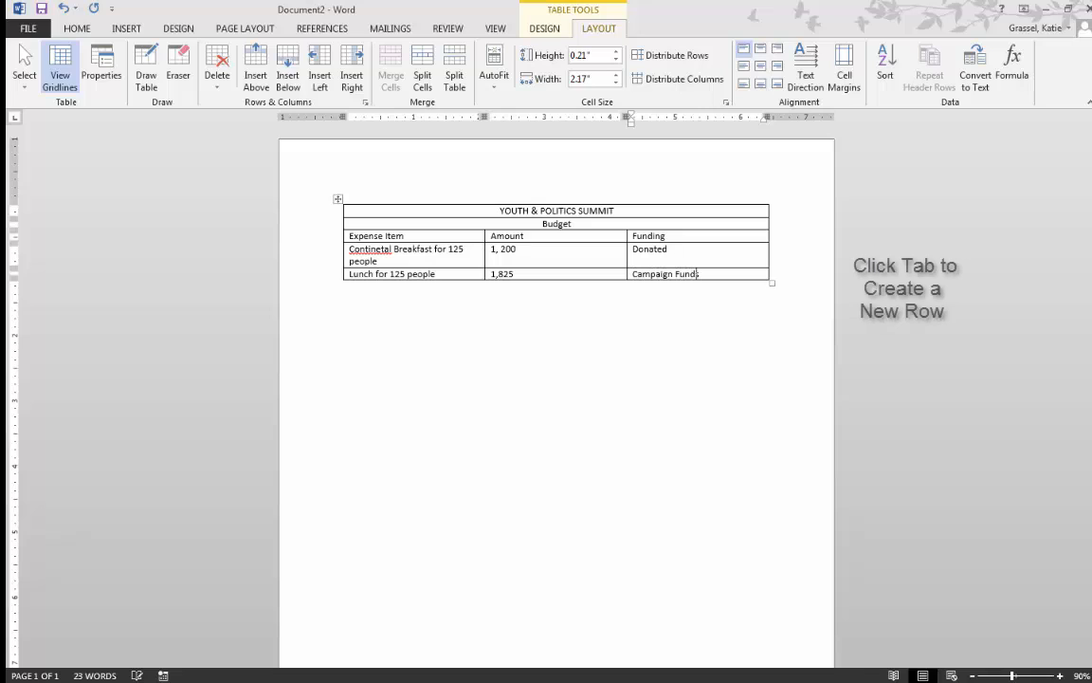
# Step: Add a table row with "Rental of Voting Machine", amount "400" and funding "Donated"
pyautogui.press('Tab')
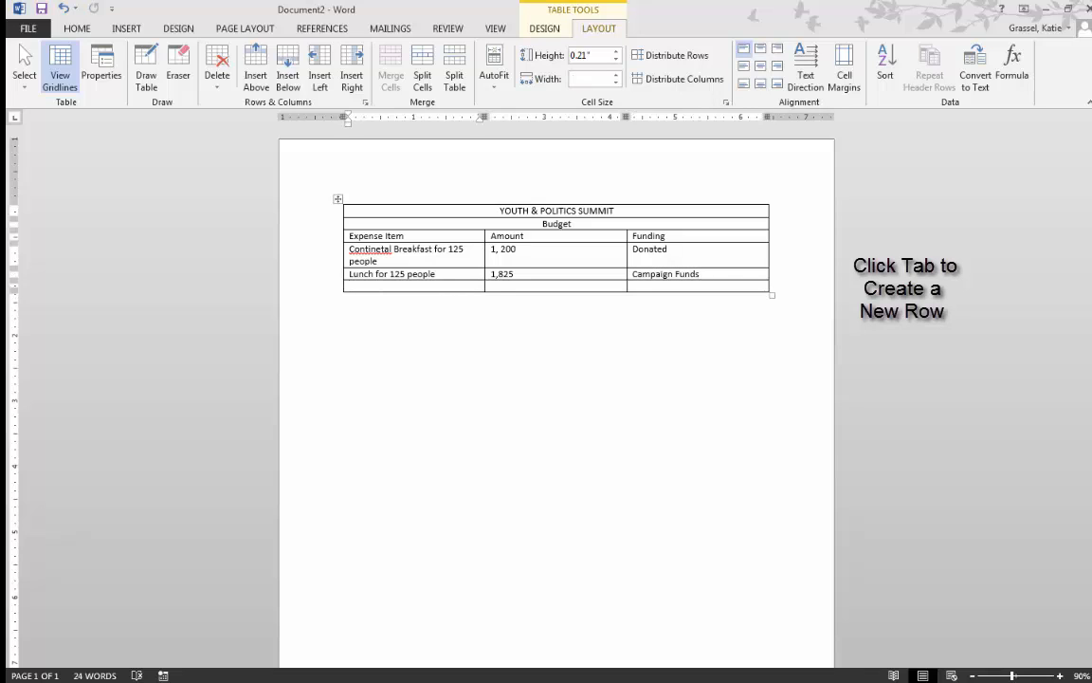
pyautogui.click(706, 274)
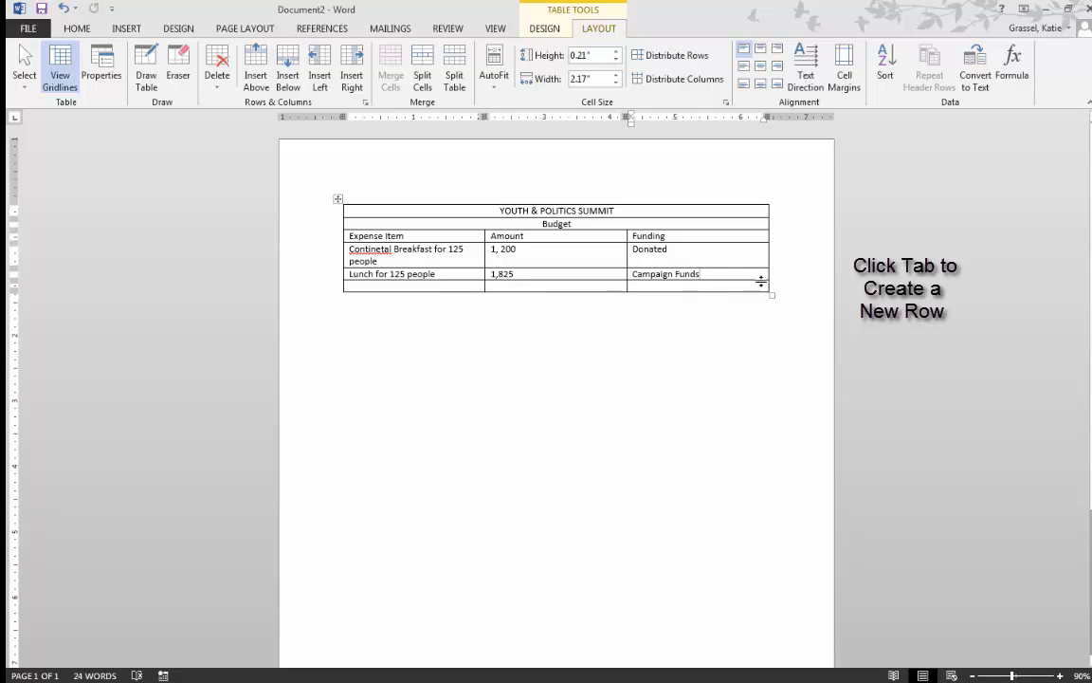
pyautogui.click(450, 286)
pyautogui.write('Ren')
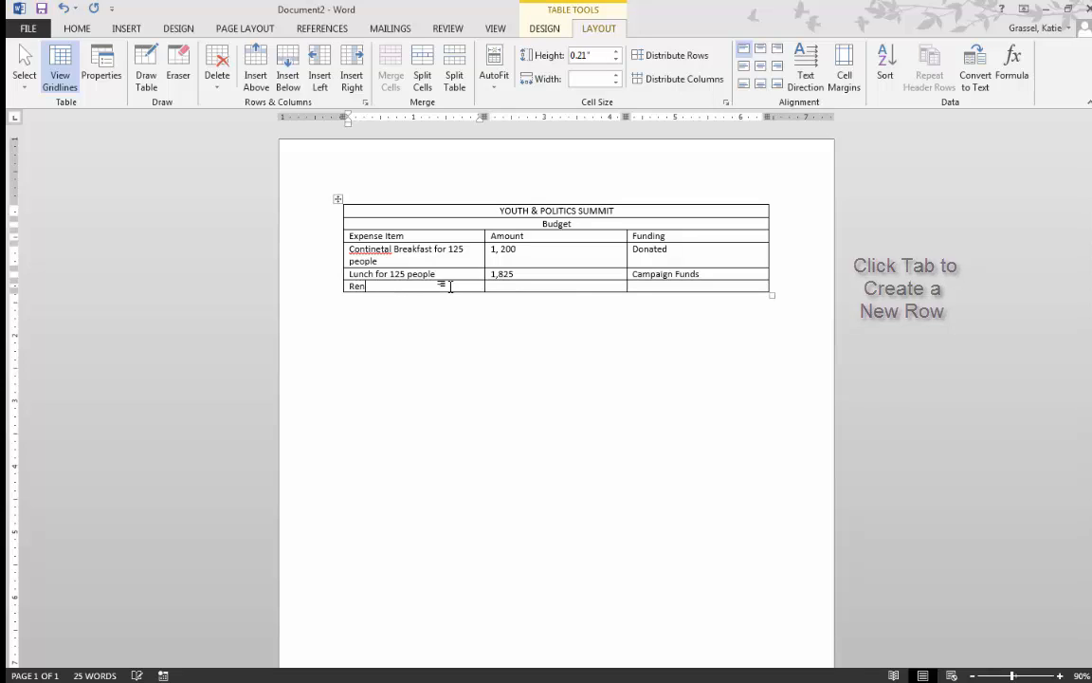
pyautogui.write('tal of V')
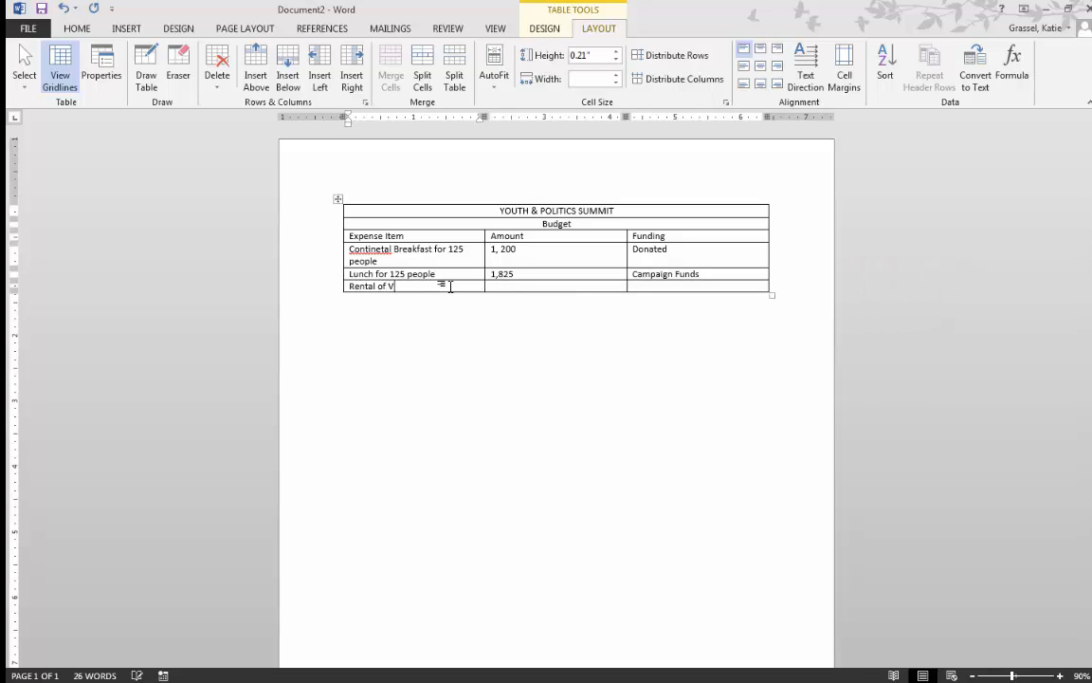
pyautogui.write('oting Machine')
pyautogui.press('Tab')
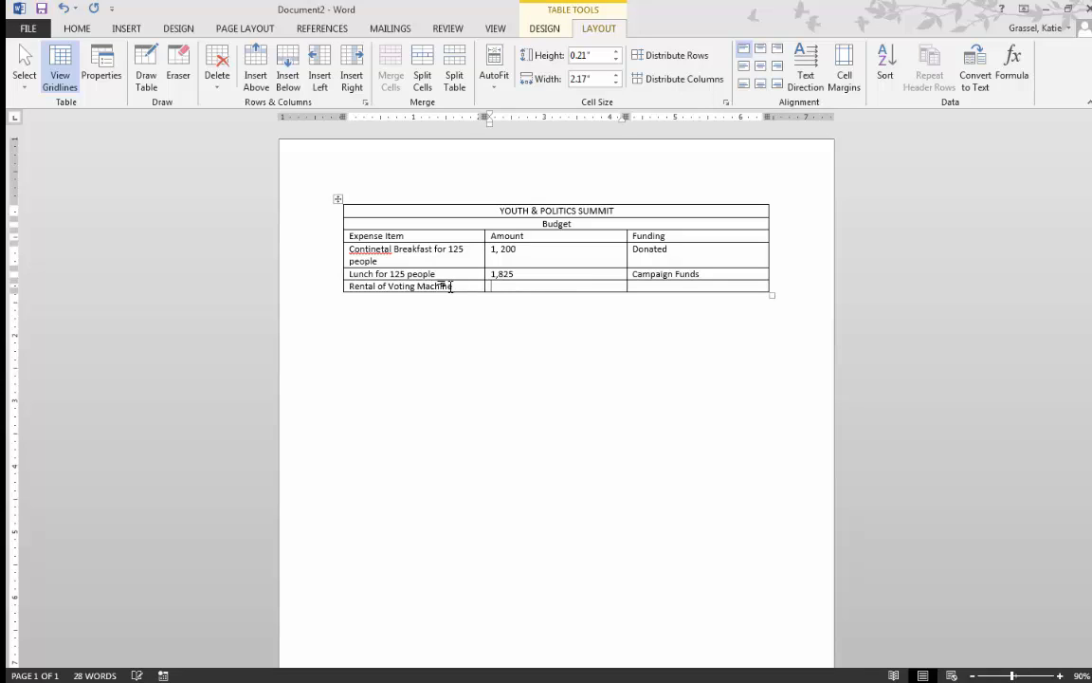
pyautogui.write('400')
pyautogui.press('Tab')
pyautogui.write('Donated')
# Step: Add a table row for the expense item "Decorations", leaving its amount and funding cells empty
pyautogui.press('Tab')
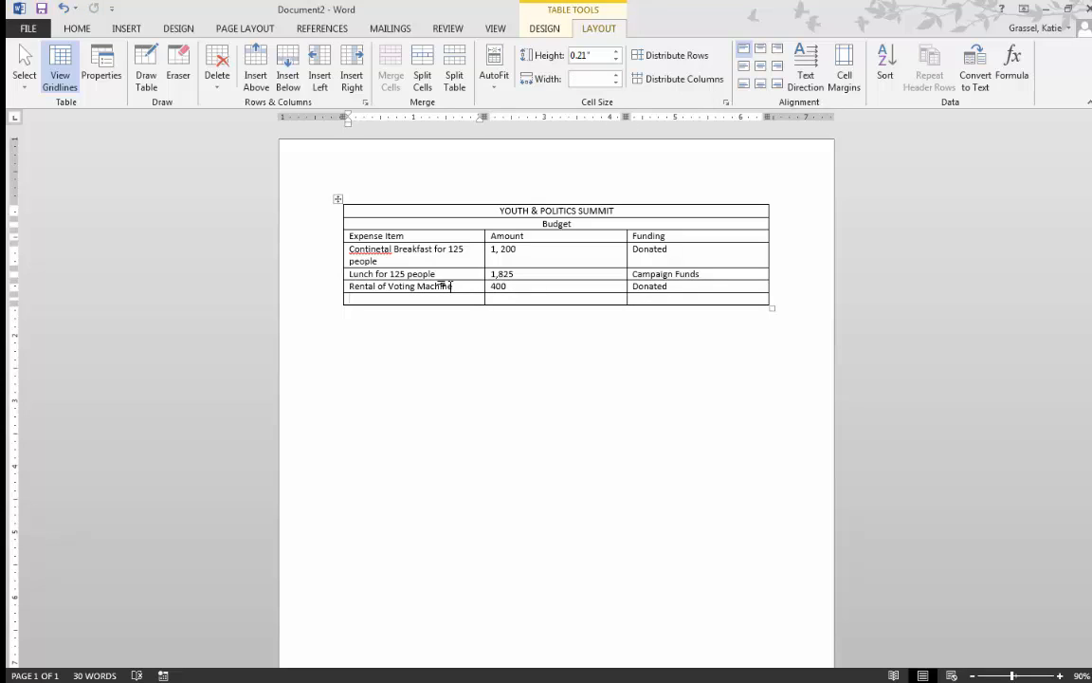
pyautogui.write('Decorations')
pyautogui.press('Tab')
pyautogui.press('Tab')
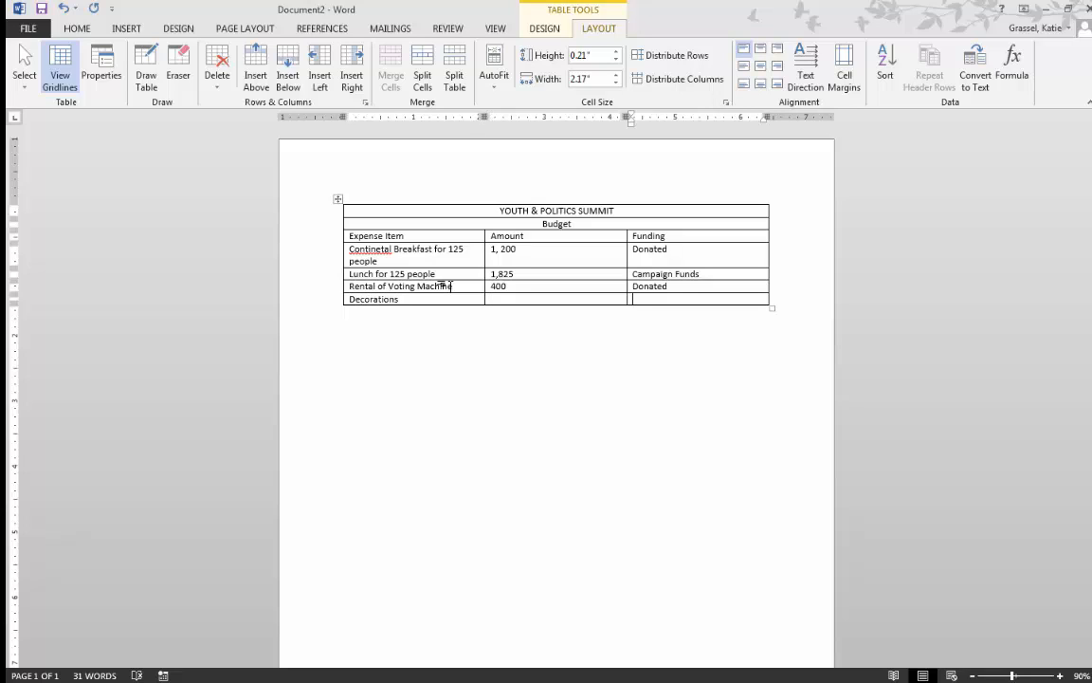
# Step: Add a table row with "Prizes", amount "300" and funding "Donated", plus an empty row below it
pyautogui.press('Tab')
pyautogui.write('Prizes')
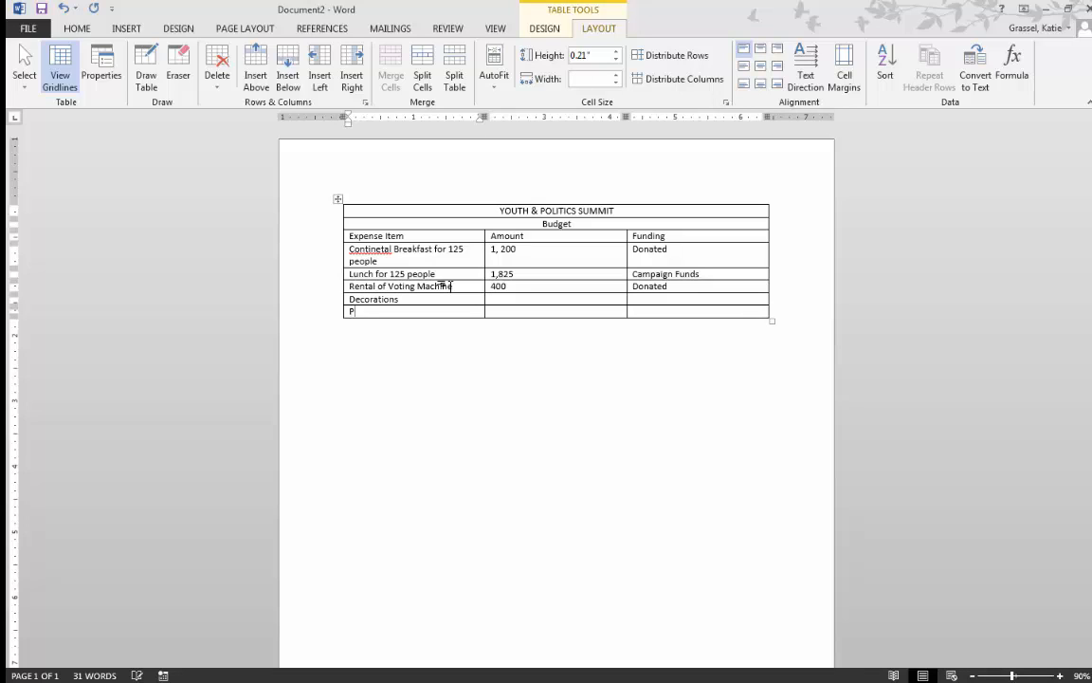
pyautogui.press('Tab')
pyautogui.write('300')
pyautogui.press('Tab')
pyautogui.press('Tab')
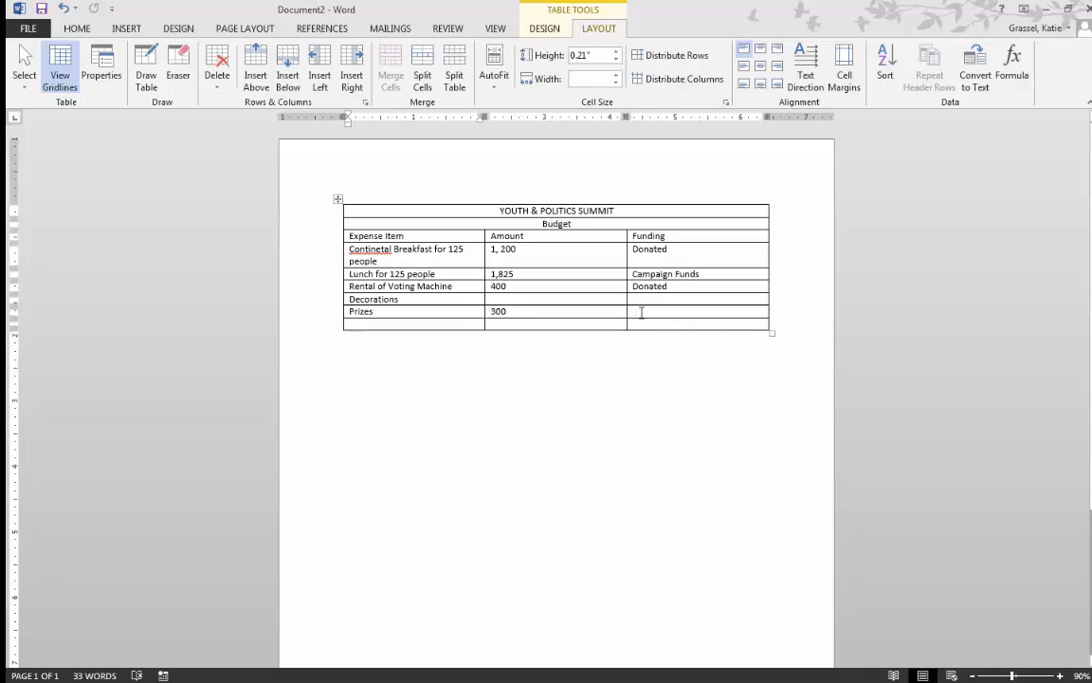
pyautogui.write('Donated')
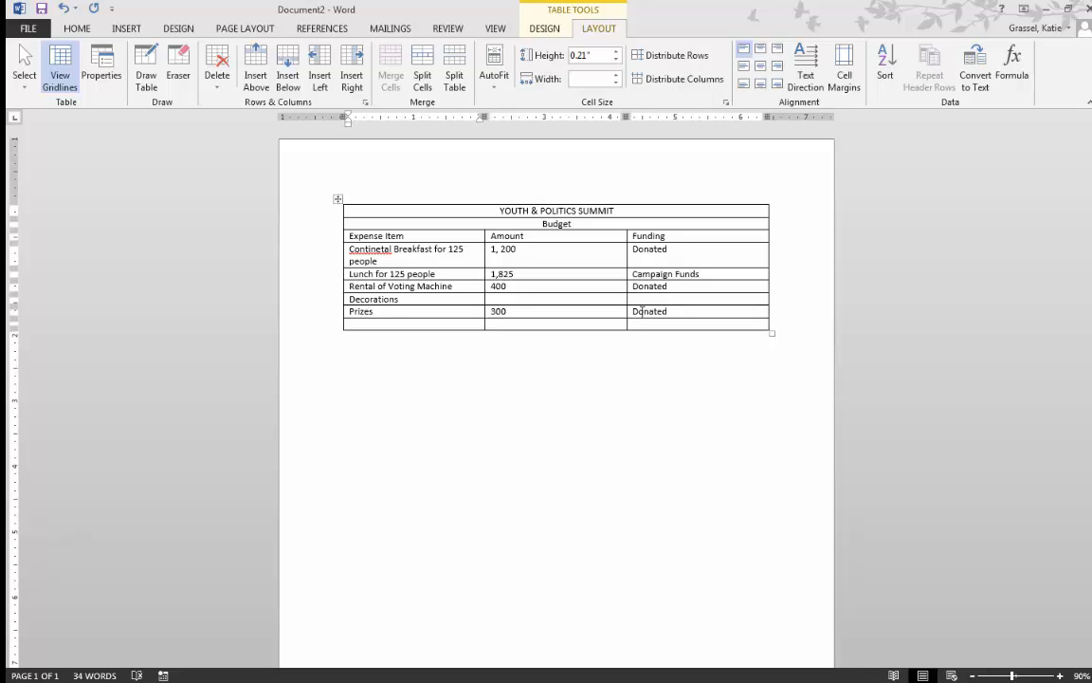
# Step: Fill the empty last row with "Summit Materials", amount "150" and funding "Campaign Funds", and add a row labelled "Total"
pyautogui.press('Tab')
pyautogui.write('Summit Materials')
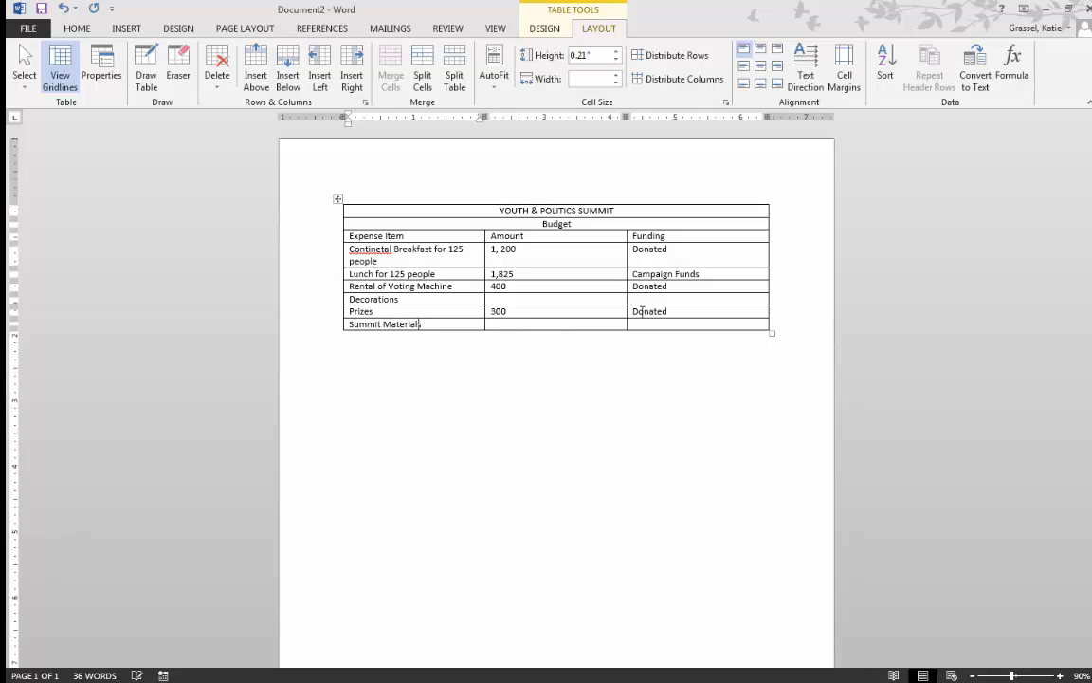
pyautogui.press('Tab')
pyautogui.write('150')
pyautogui.press('Tab')
pyautogui.write('Campa')
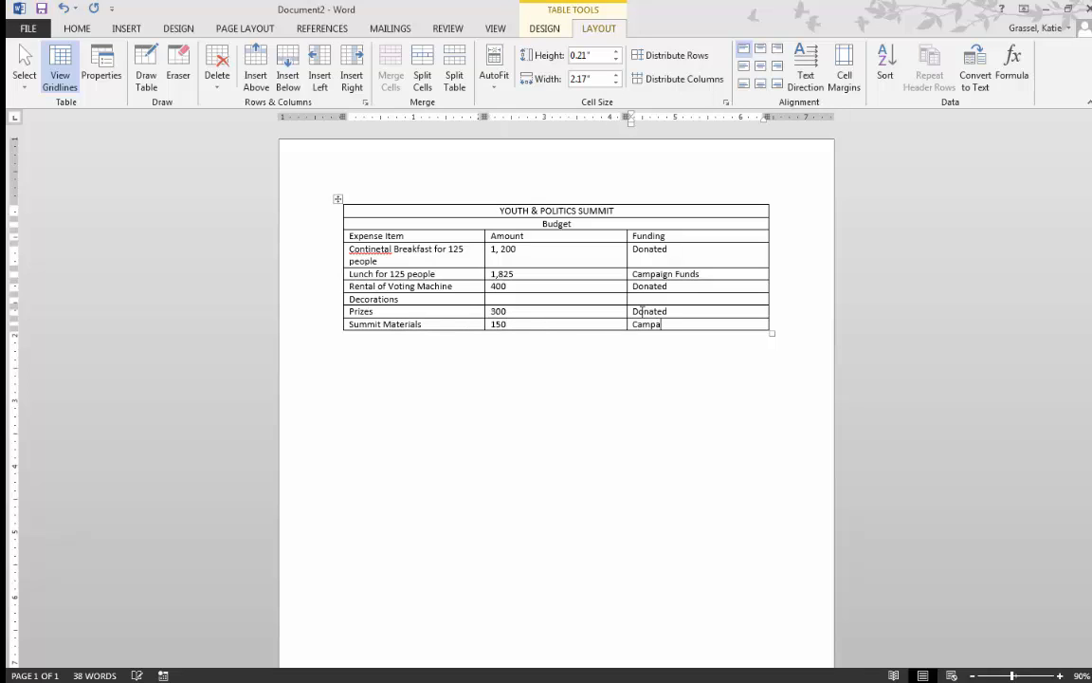
pyautogui.write('ign Funds')
pyautogui.press('Tab')
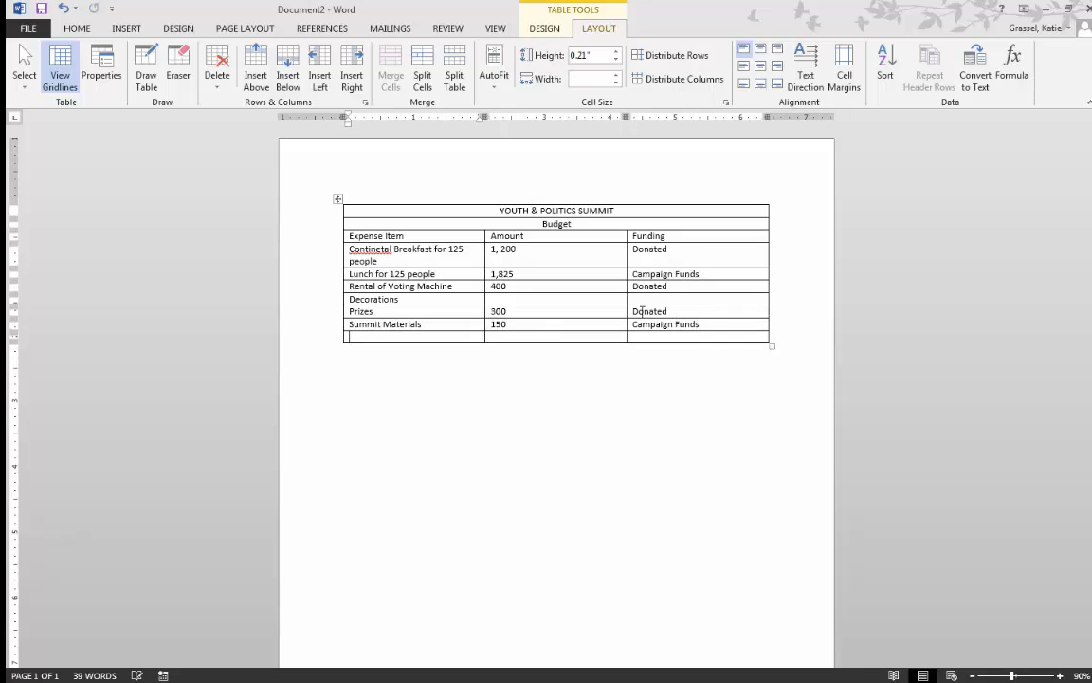
pyautogui.write('Total')
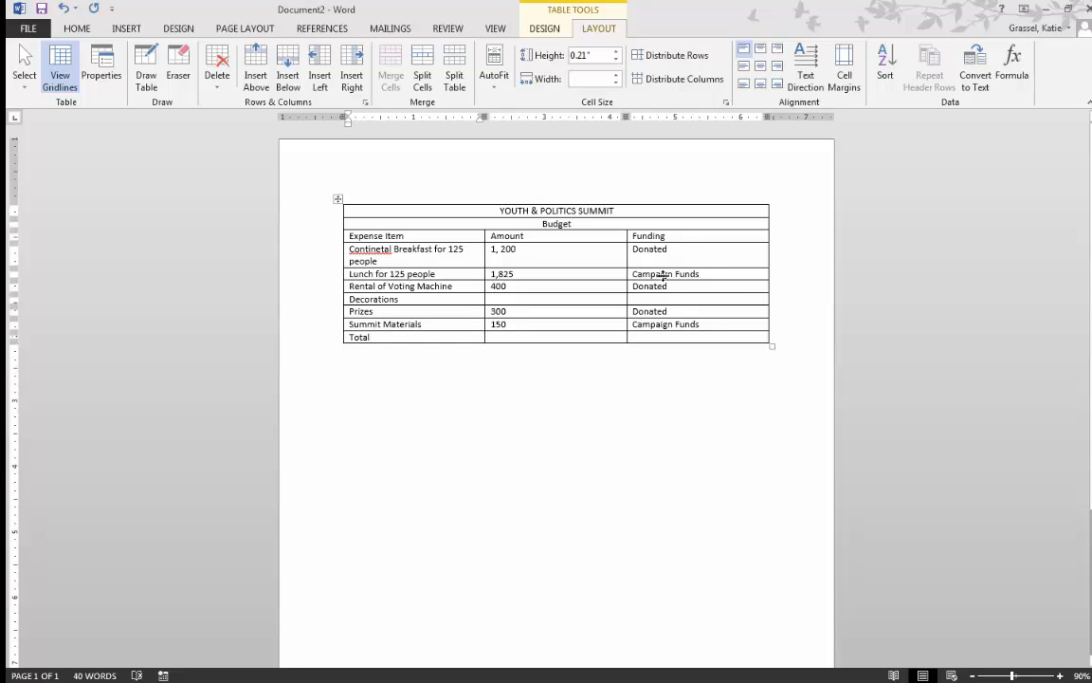
# Step: Resize the table columns to about 2.75", 1" and 1.31" wide, and correct the misspelled breakfast entry to "Continental"
pyautogui.click(505, 278)
pyautogui.moveTo(484, 259); pyautogui.dragTo(523, 259)
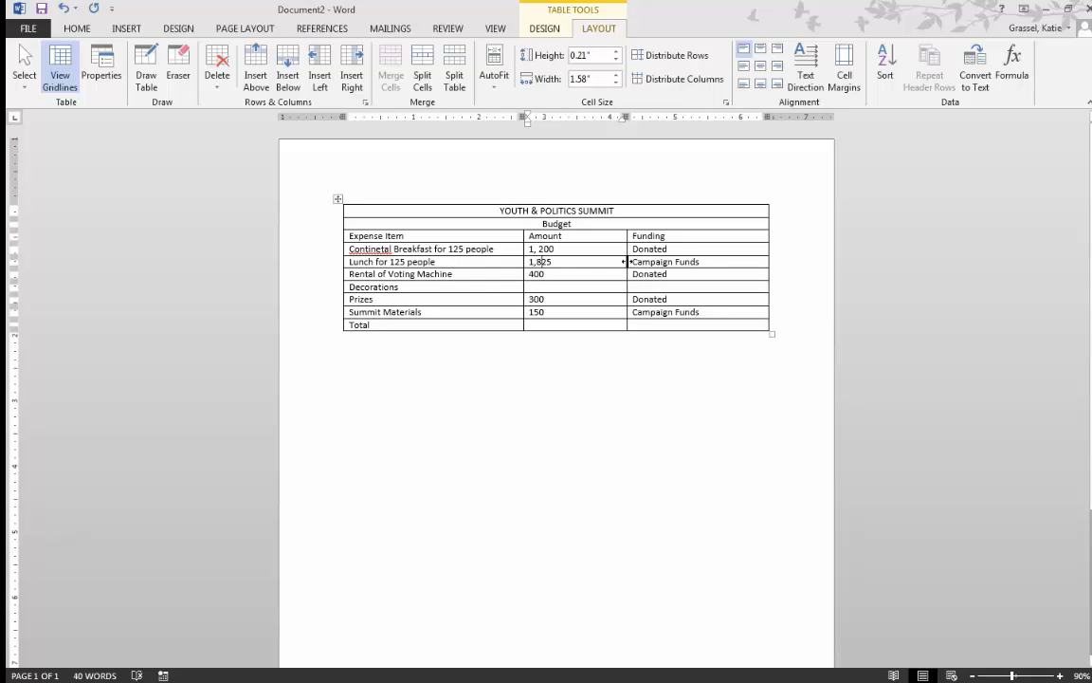
pyautogui.moveTo(626, 261); pyautogui.dragTo(589, 261)
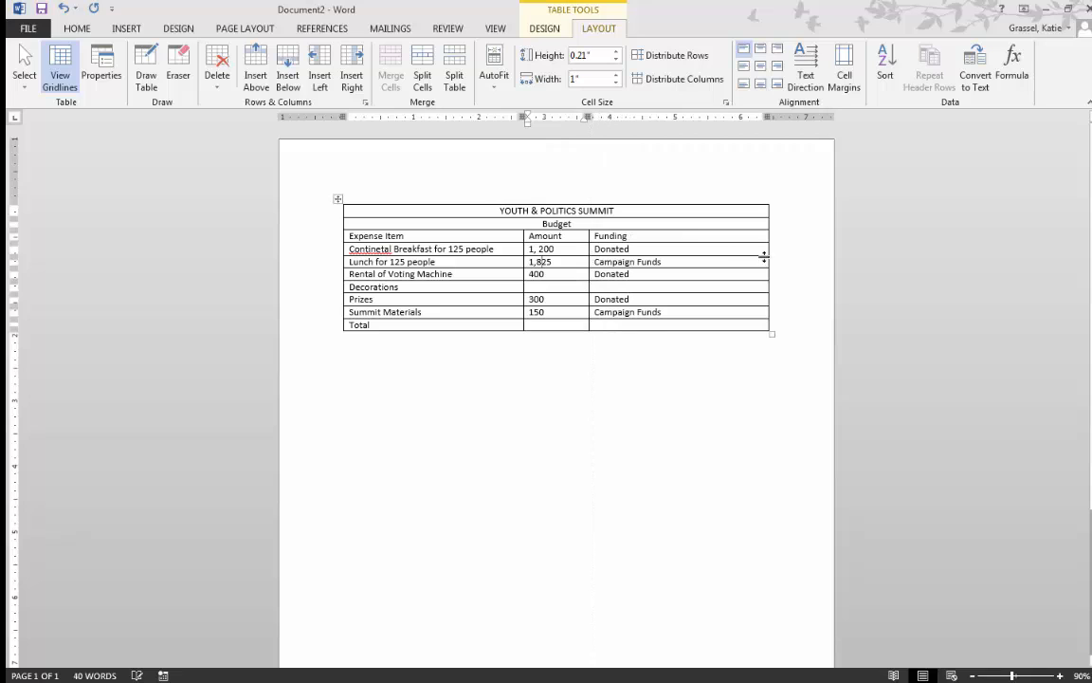
pyautogui.moveTo(773, 262); pyautogui.dragTo(675, 262)
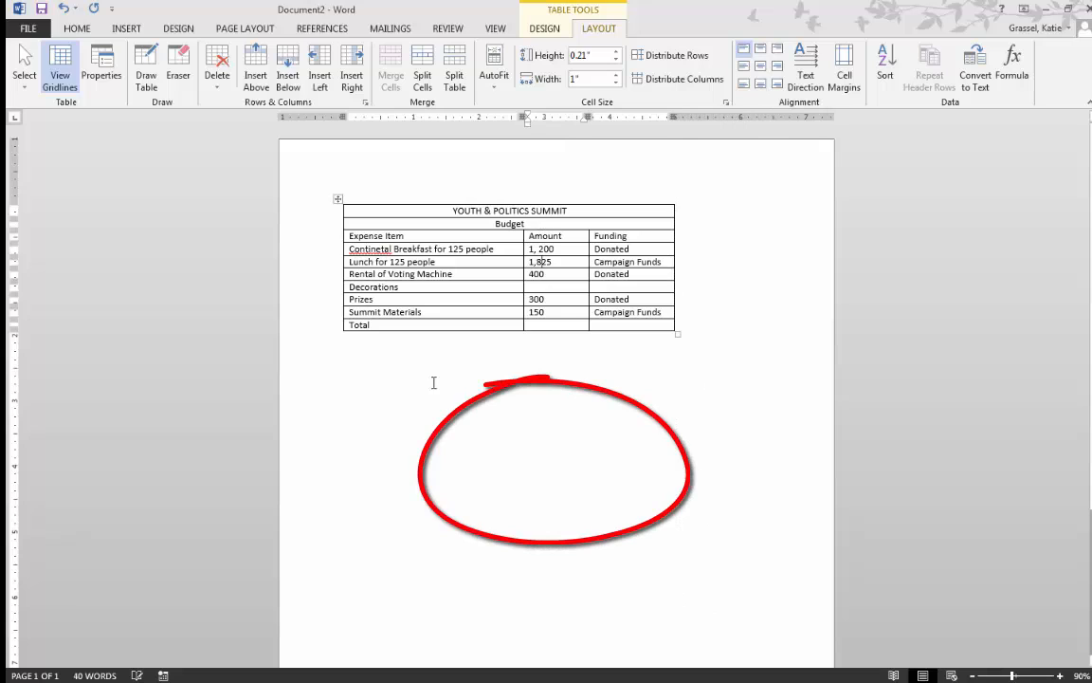
pyautogui.rightClick(382, 249)
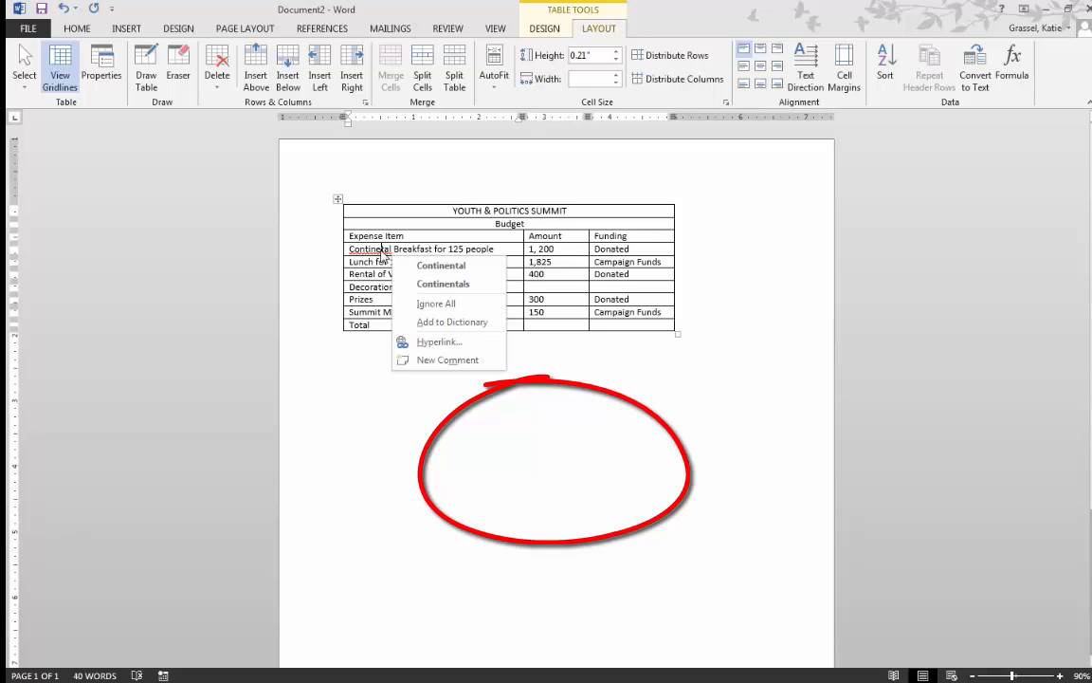
pyautogui.click(428, 268)
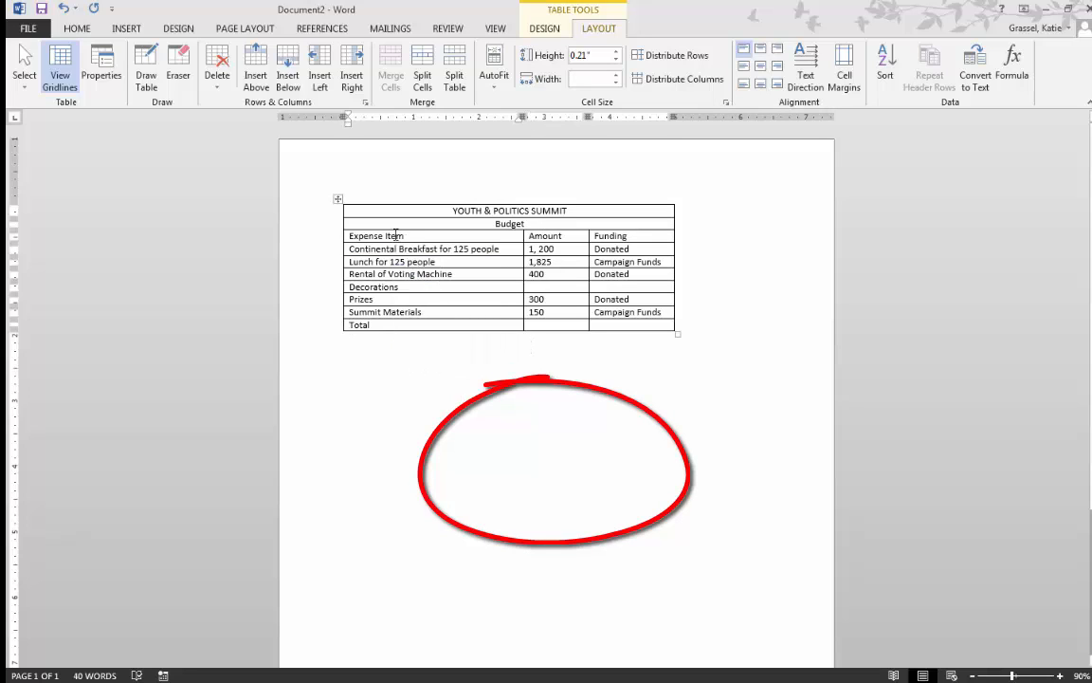
# Step: Align the expense amounts to the top right of their cells and remove the stray space in the breakfast amount, making it "1,200"
pyautogui.click(550, 248)
pyautogui.moveTo(540, 248); pyautogui.dragTo(560, 312)
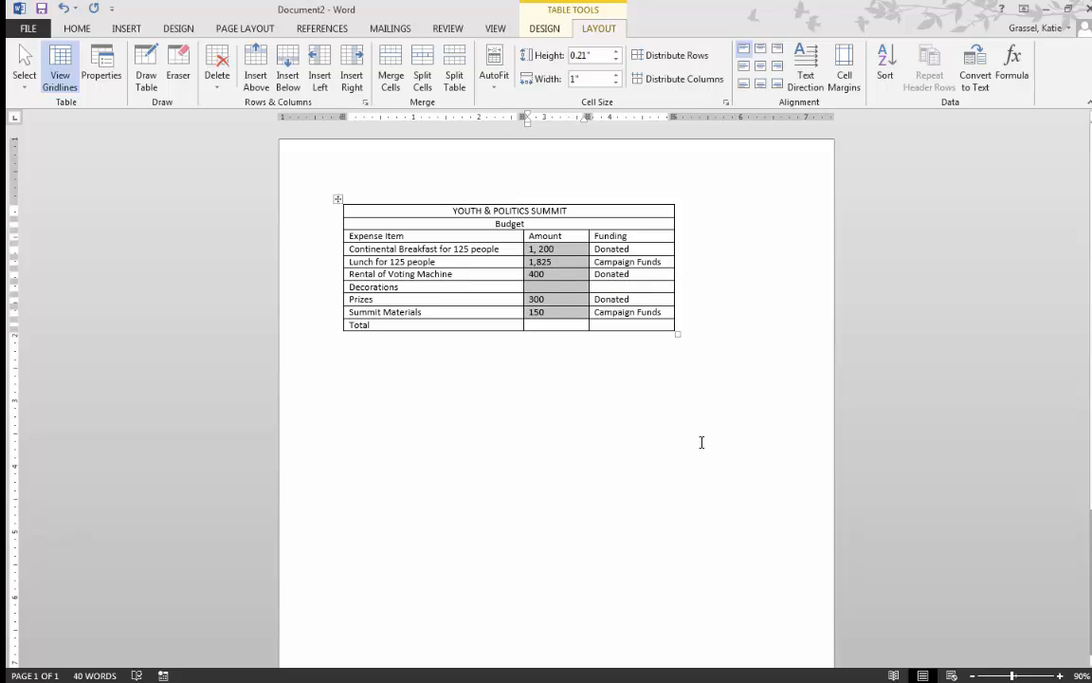
pyautogui.click(777, 55)
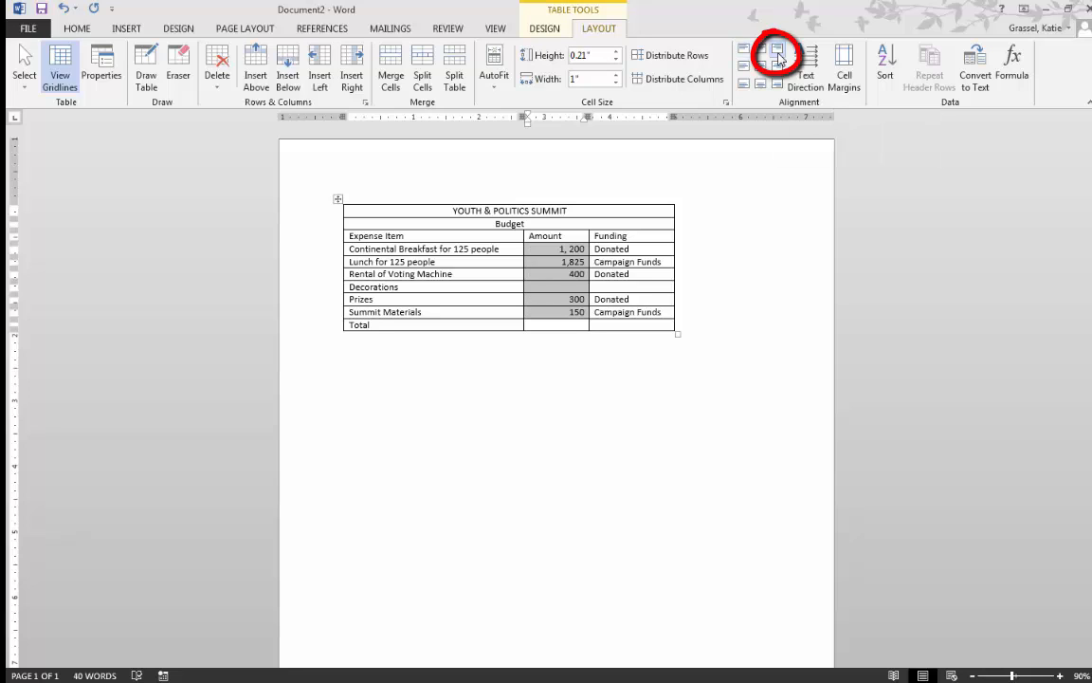
pyautogui.click(569, 248)
pyautogui.press('BackSpace')
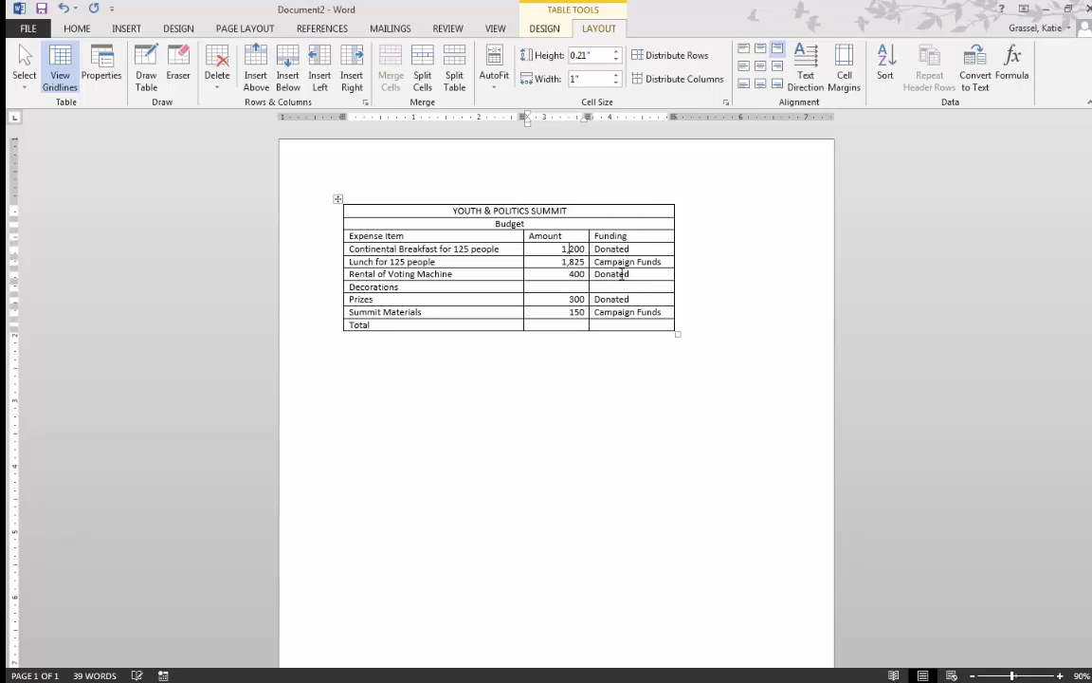
# Step: Complete the Decorations row with amount "1,000" and funding "Get this text"
pyautogui.click(564, 325)
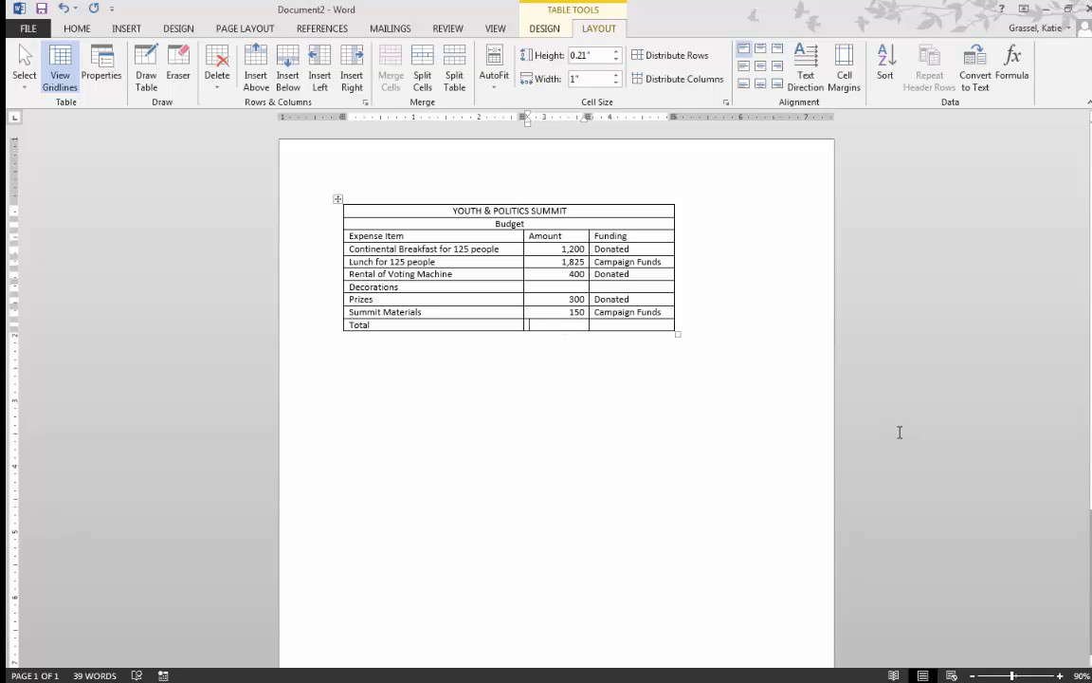
pyautogui.click(409, 288)
pyautogui.click(566, 288)
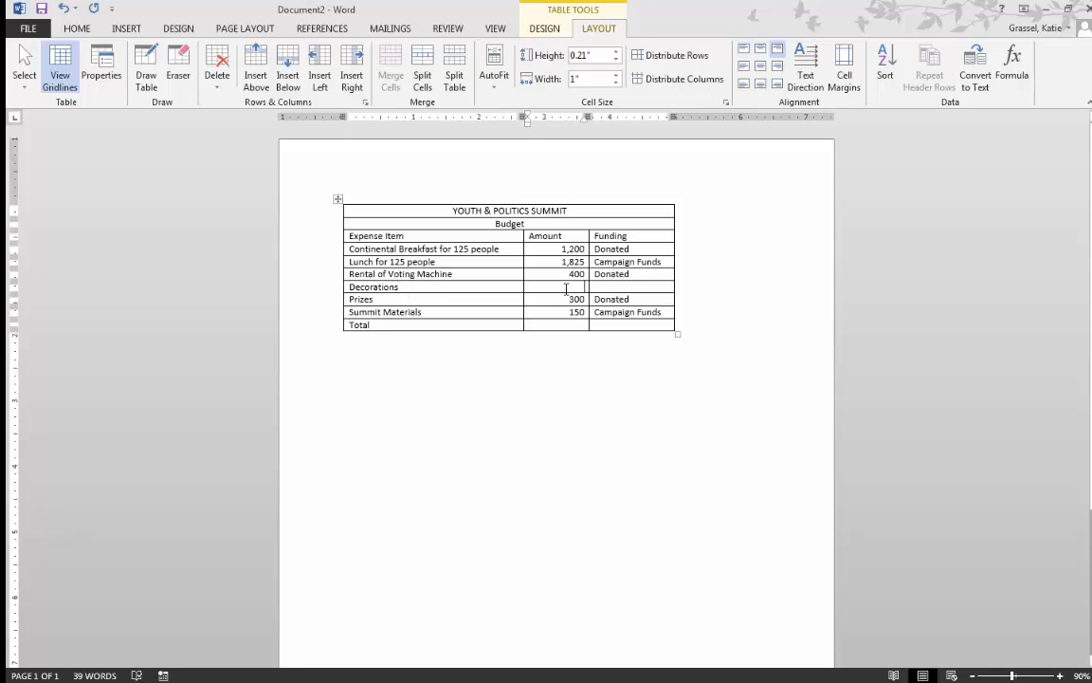
pyautogui.click(627, 285)
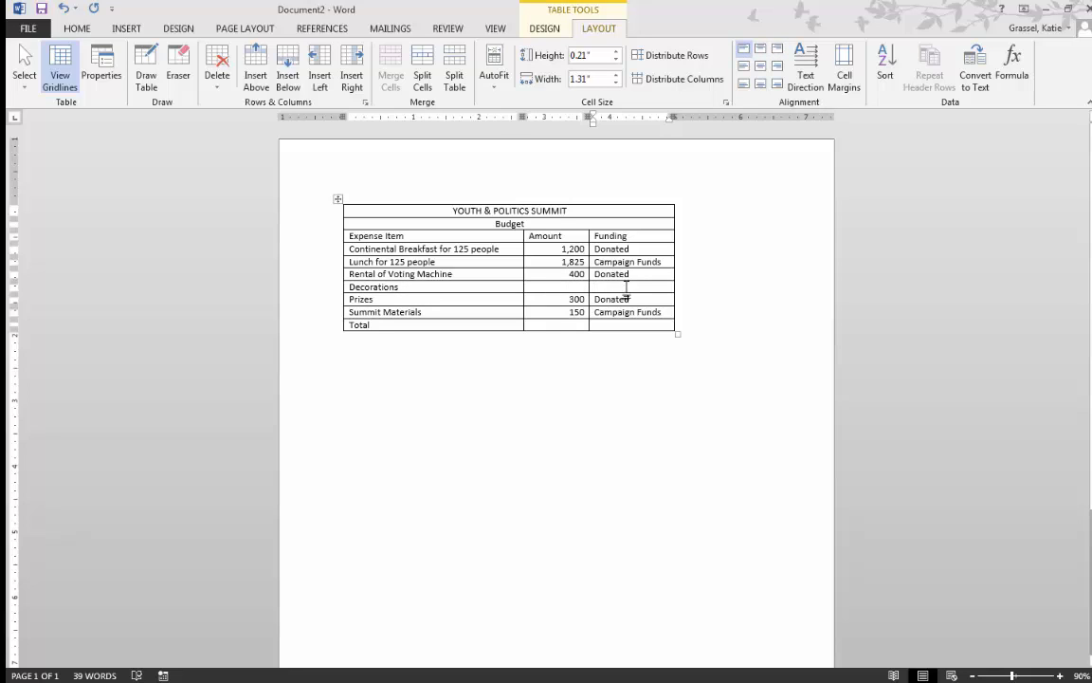
pyautogui.click(574, 286)
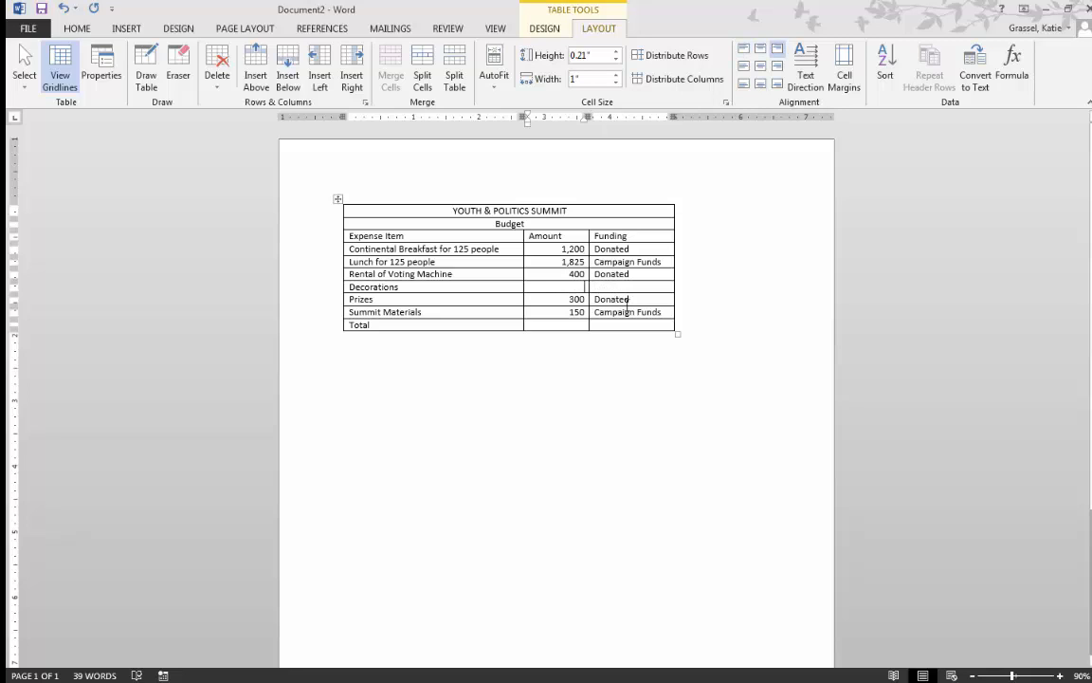
pyautogui.write('1000')
pyautogui.click(563, 327)
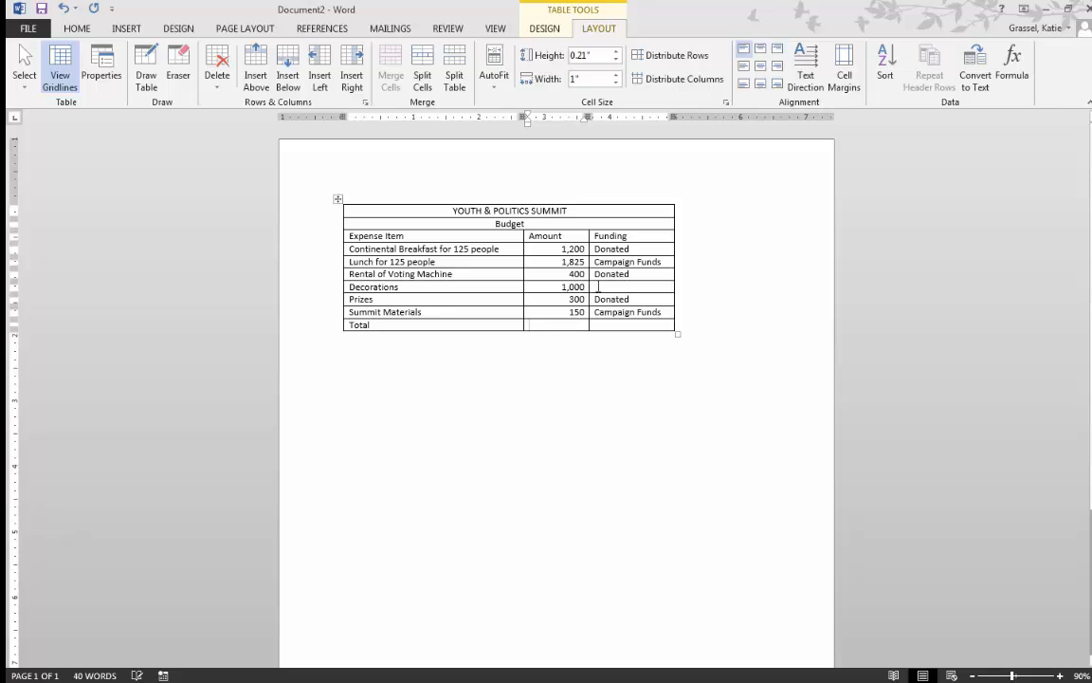
pyautogui.click(598, 285)
pyautogui.write('Get this text')
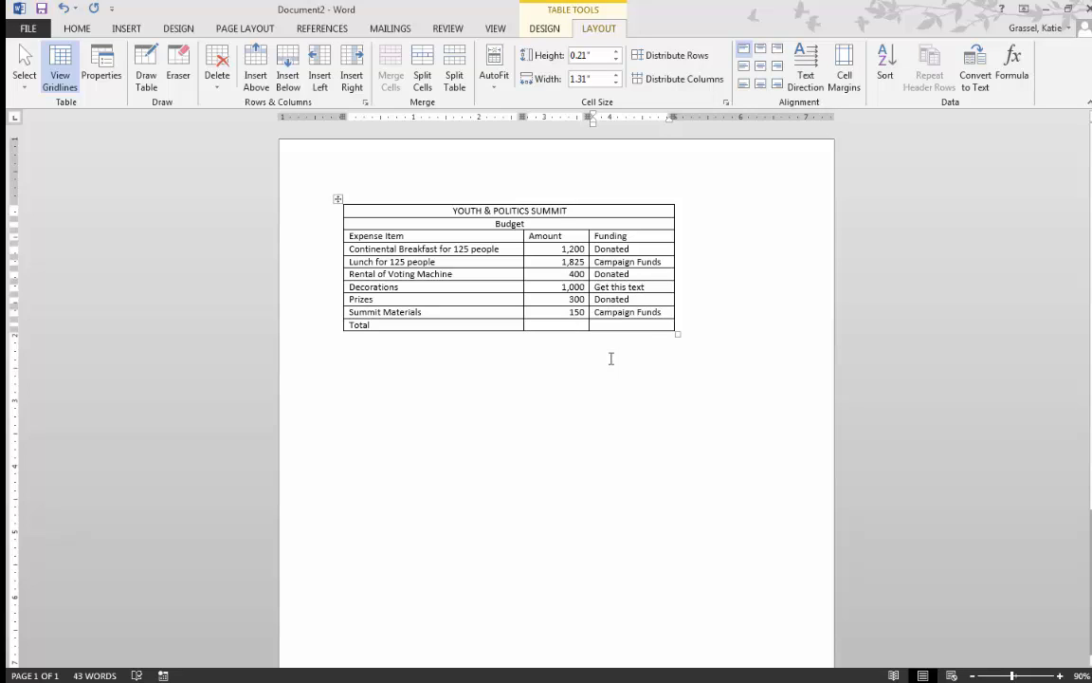
# Step: Insert the formula =SUM(ABOVE) in the Total row's amount cell with the number format $#,##0.00;($#,##0.00)
pyautogui.click(577, 327)
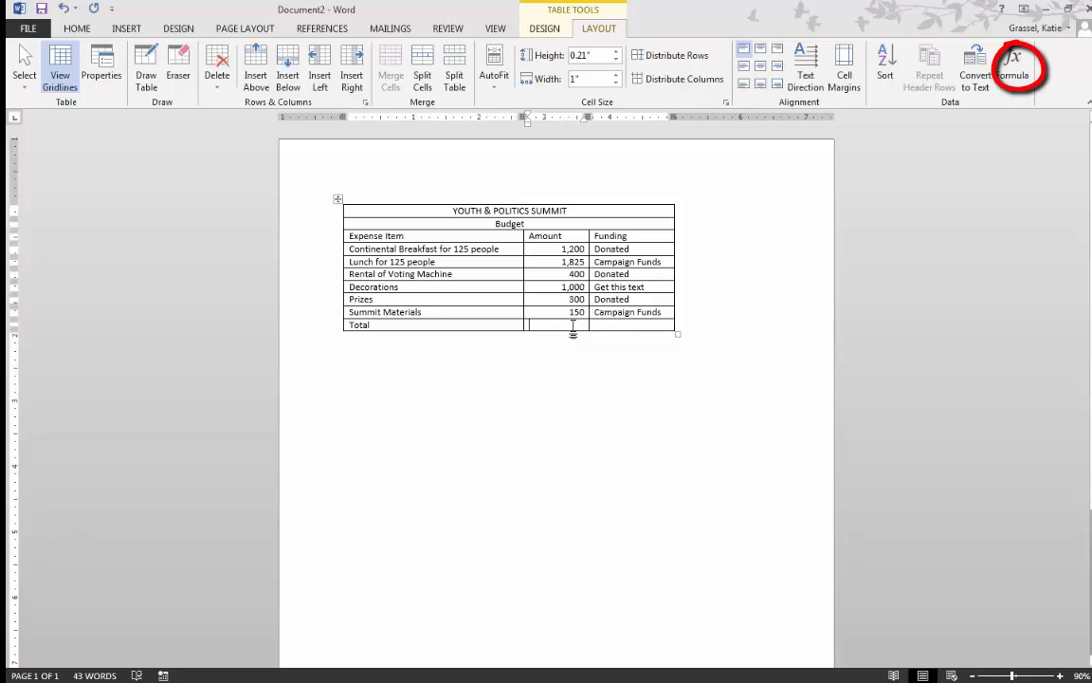
pyautogui.click(1013, 71)
pyautogui.moveTo(542, 273); pyautogui.dragTo(542, 351)
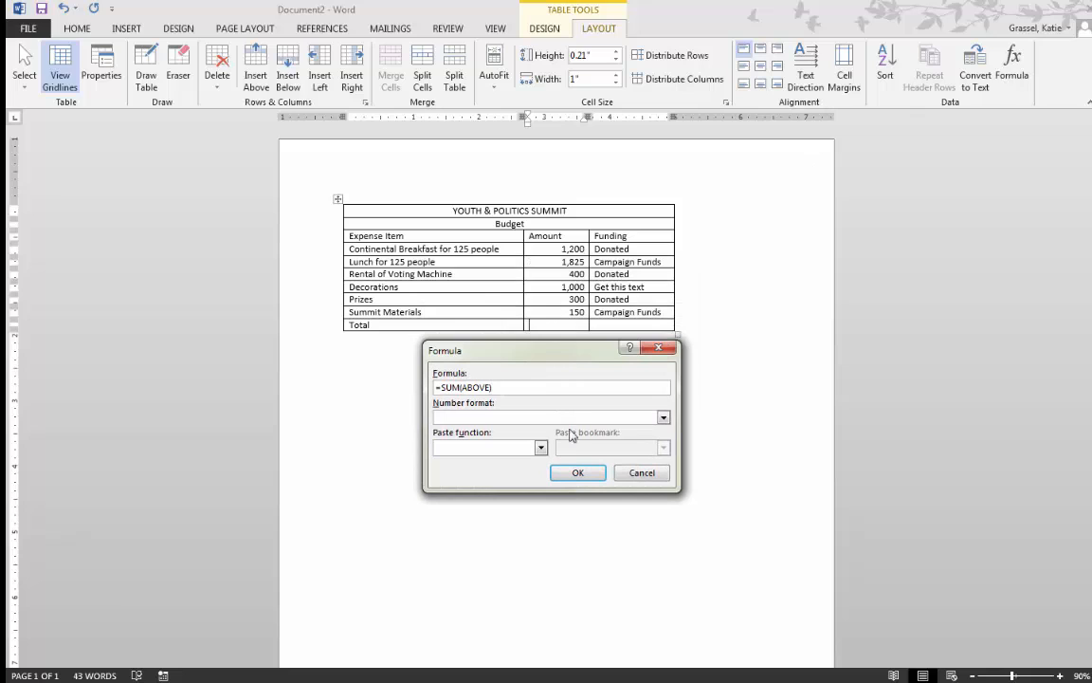
pyautogui.click(663, 418)
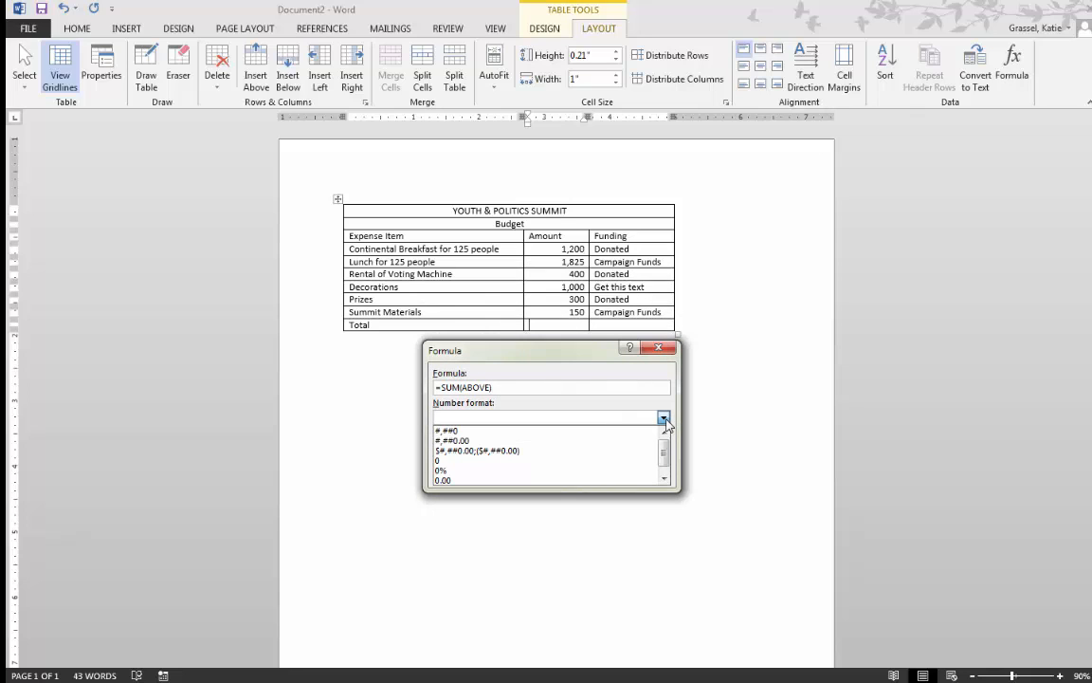
pyautogui.click(449, 452)
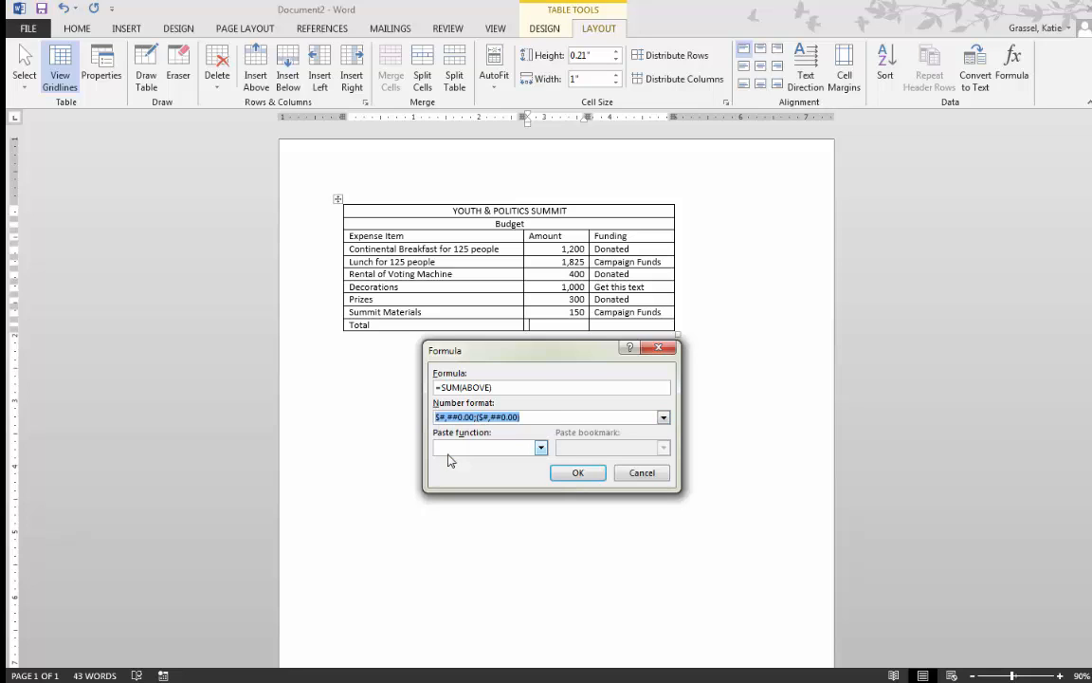
pyautogui.click(585, 473)
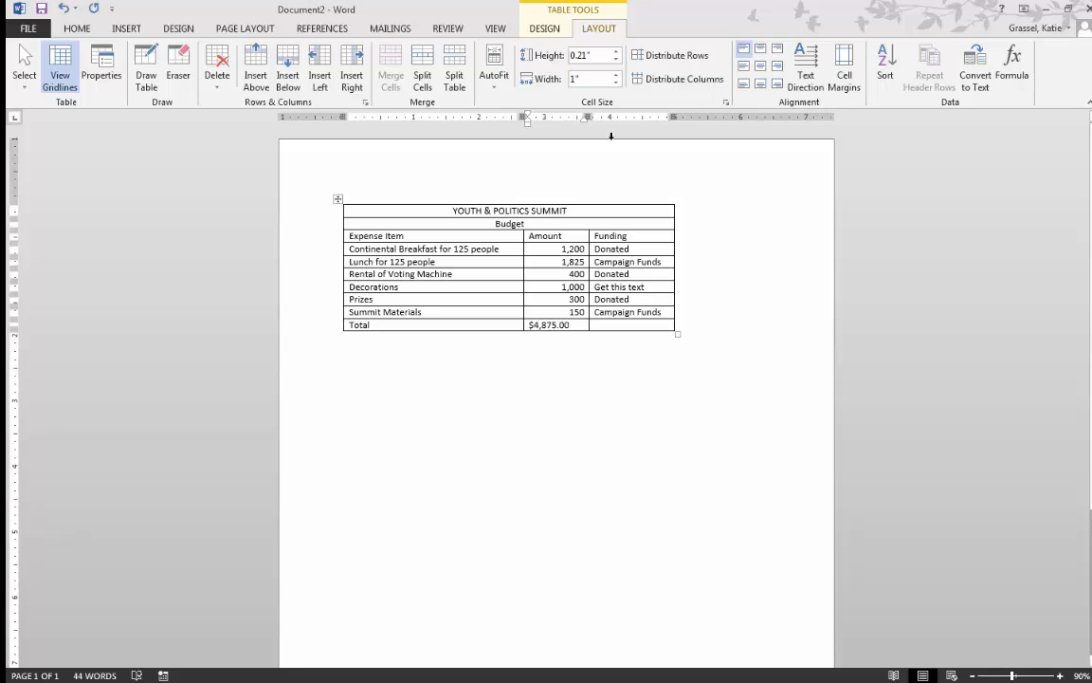
# Step: Align the total amount and the "Total" label to the top right of their cells
pyautogui.click(776, 55)
pyautogui.click(367, 538)
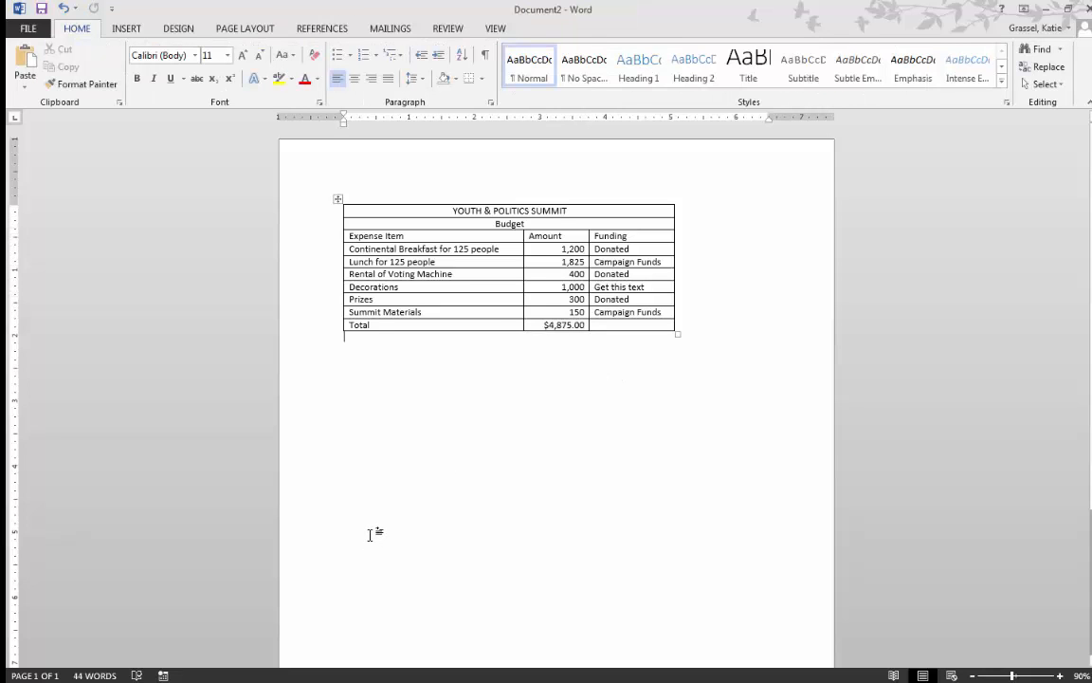
pyautogui.moveTo(369, 330); pyautogui.dragTo(372, 328)
pyautogui.click(371, 325)
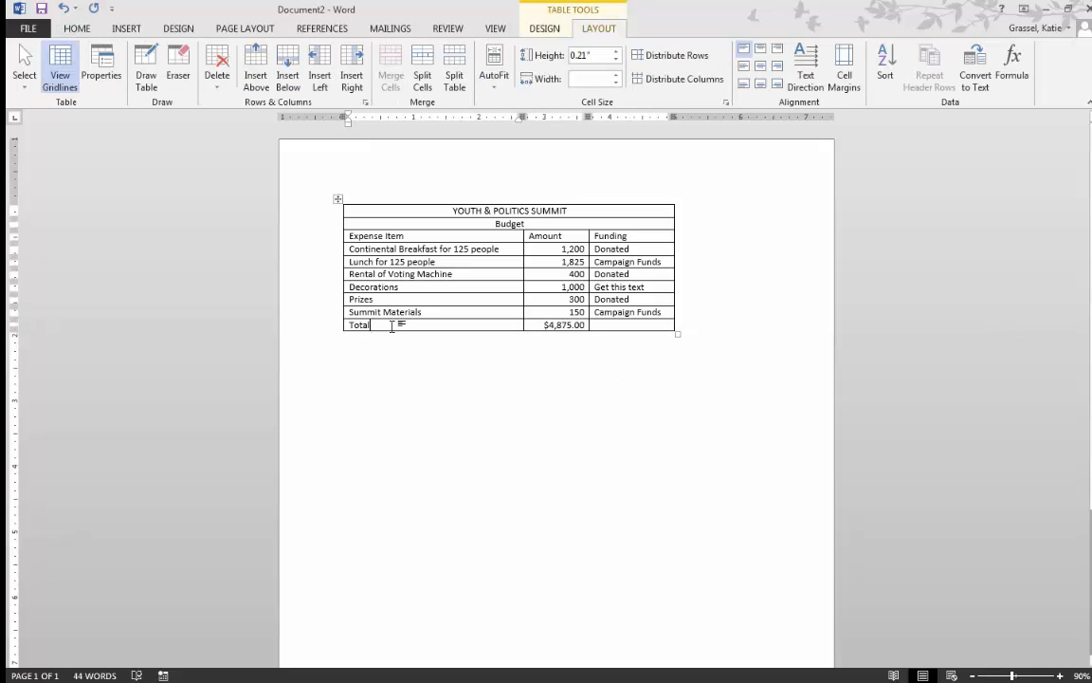
pyautogui.click(777, 53)
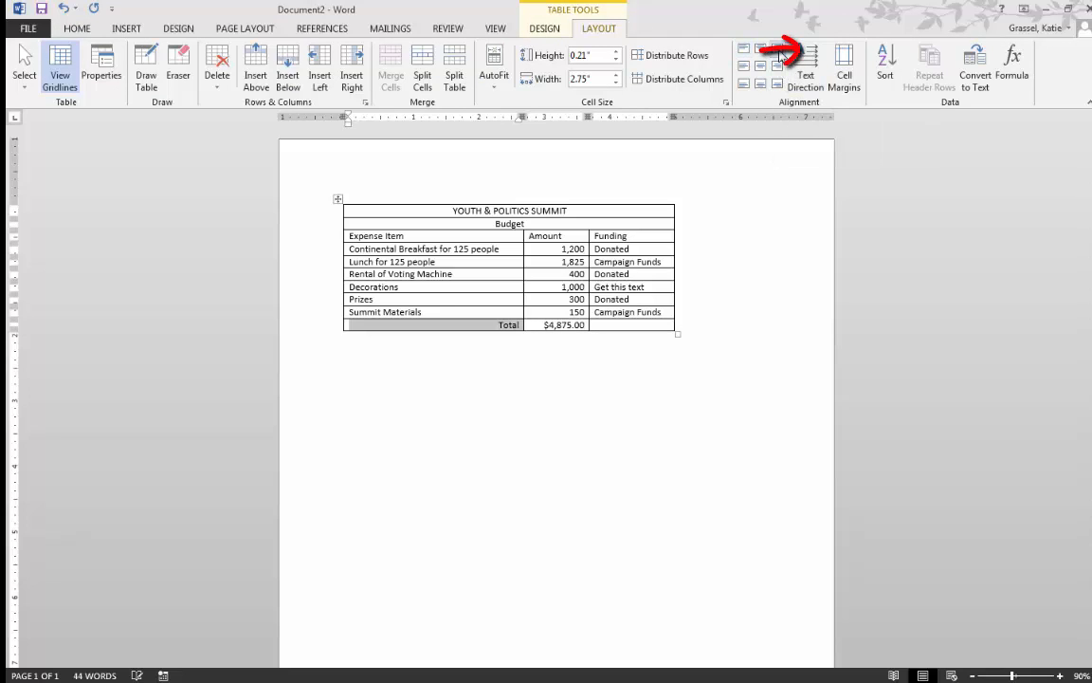
pyautogui.click(512, 436)
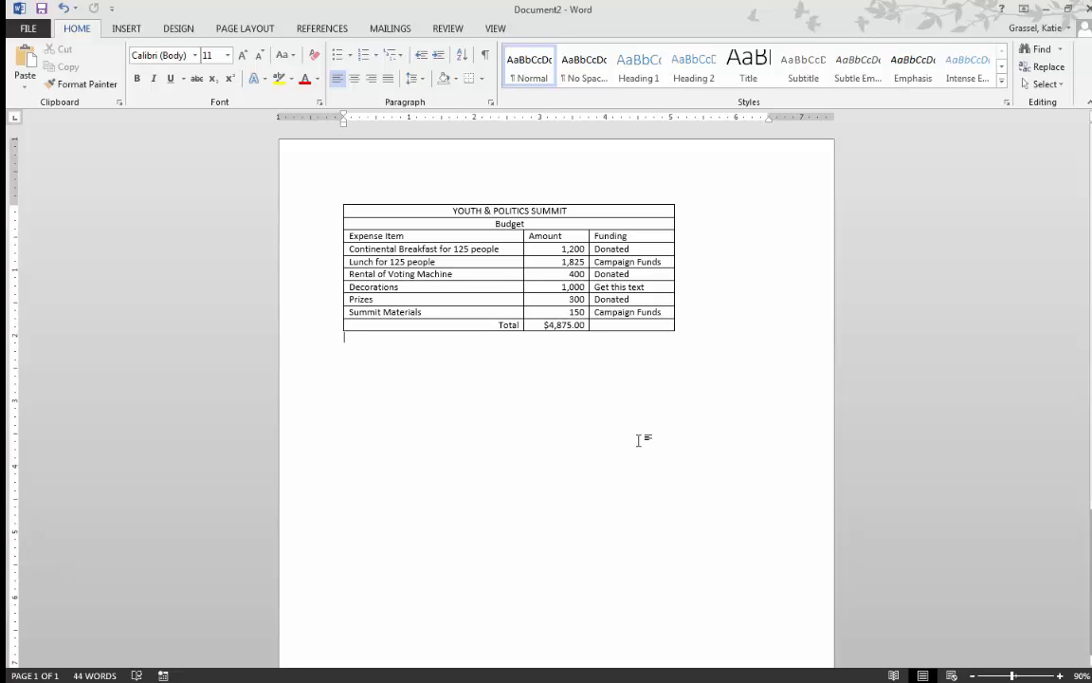
# Step: Apply the blue banded list table style with a solid blue header row to the budget table
pyautogui.click(494, 288)
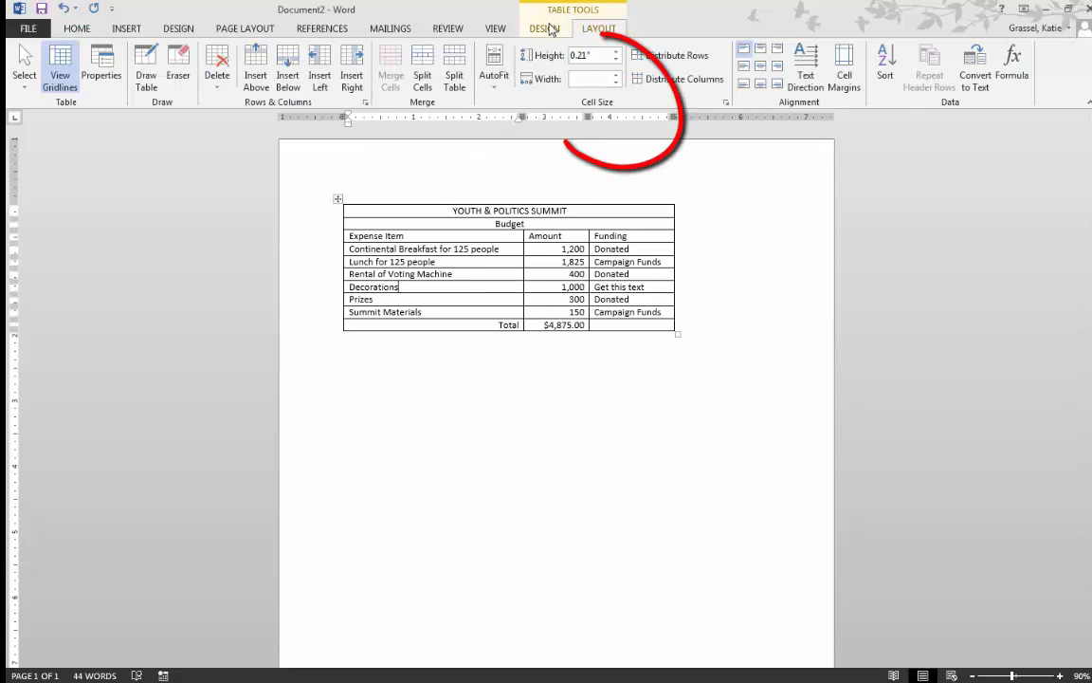
pyautogui.click(546, 28)
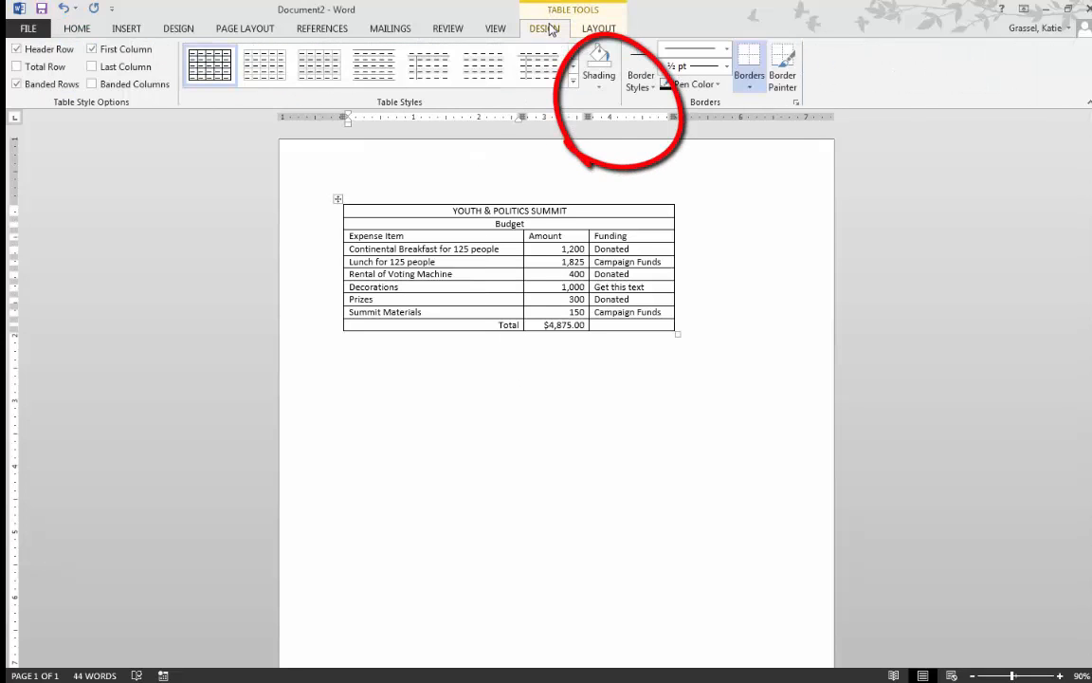
pyautogui.click(573, 83)
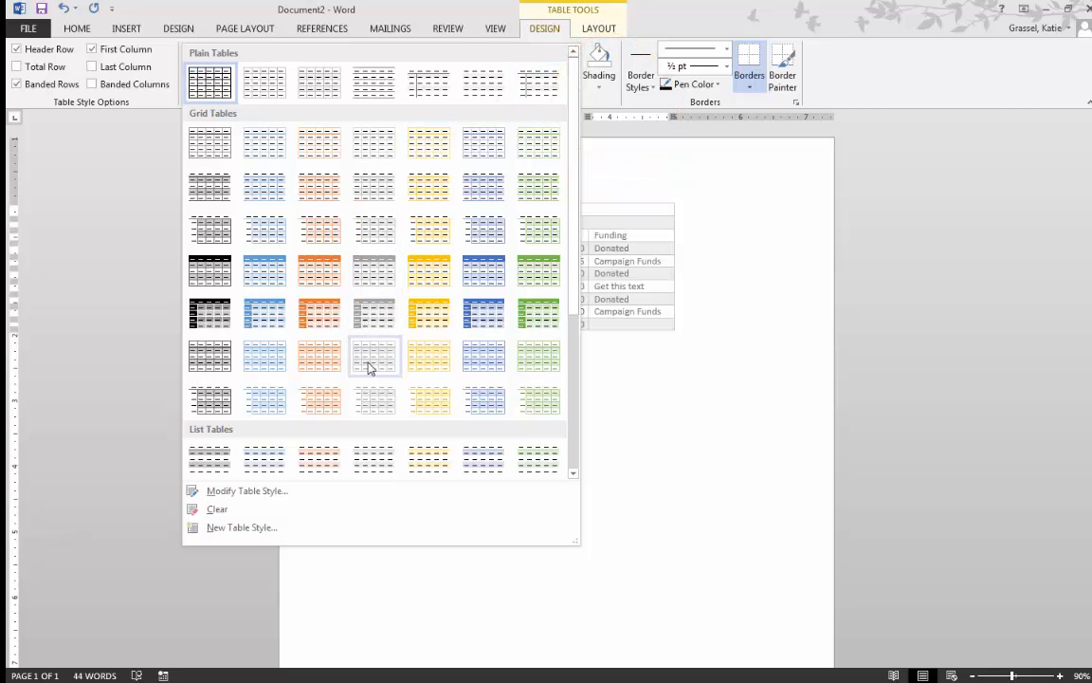
pyautogui.moveTo(574, 302); pyautogui.dragTo(572, 429)
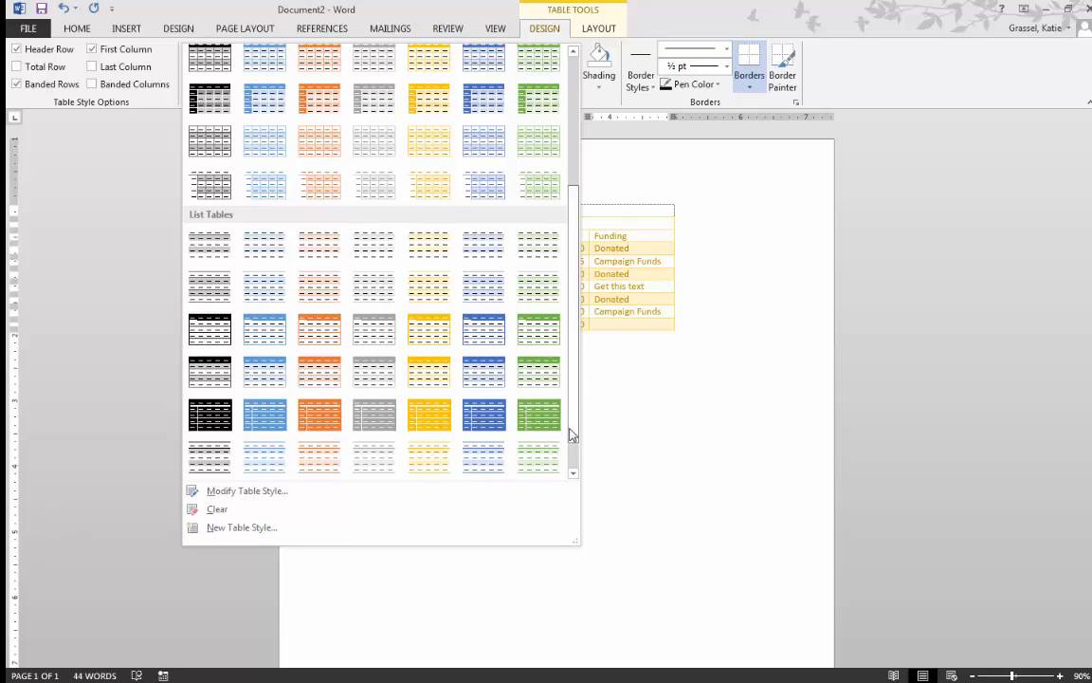
pyautogui.click(274, 378)
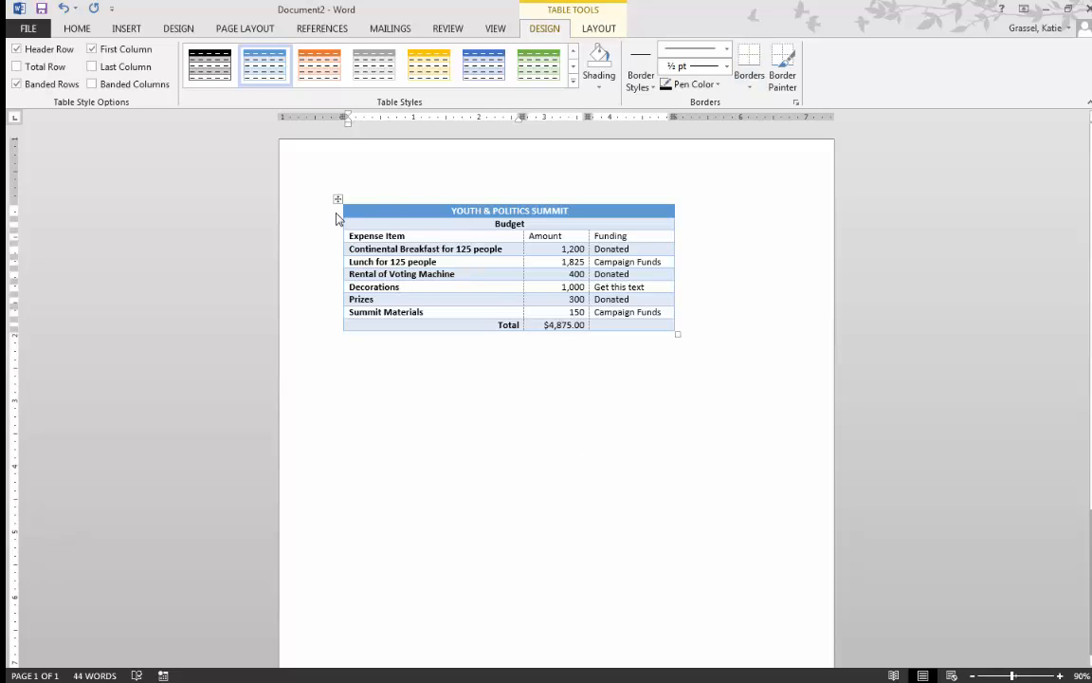
pyautogui.click(391, 435)
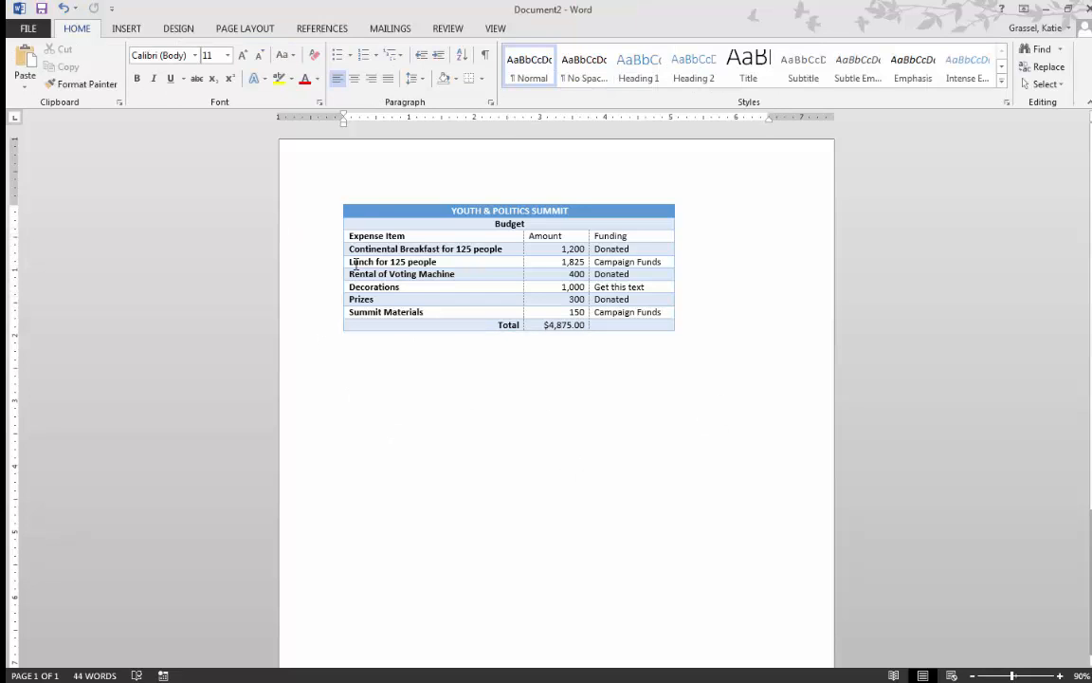
# Step: Center the whole budget table horizontally on the page
pyautogui.click(336, 200)
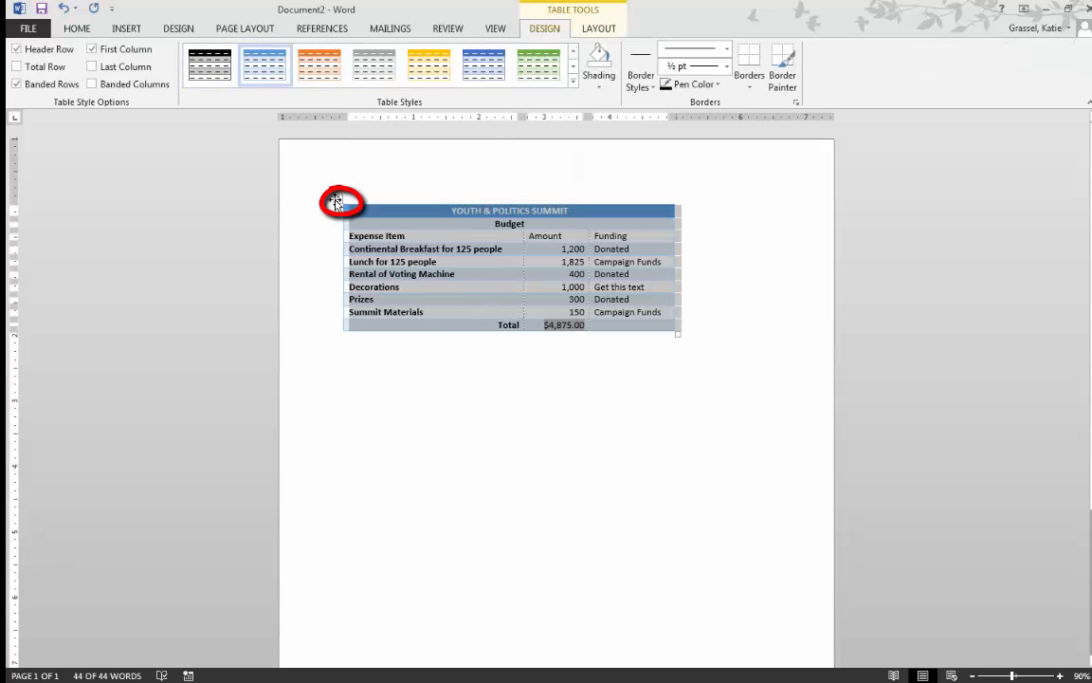
pyautogui.click(76, 29)
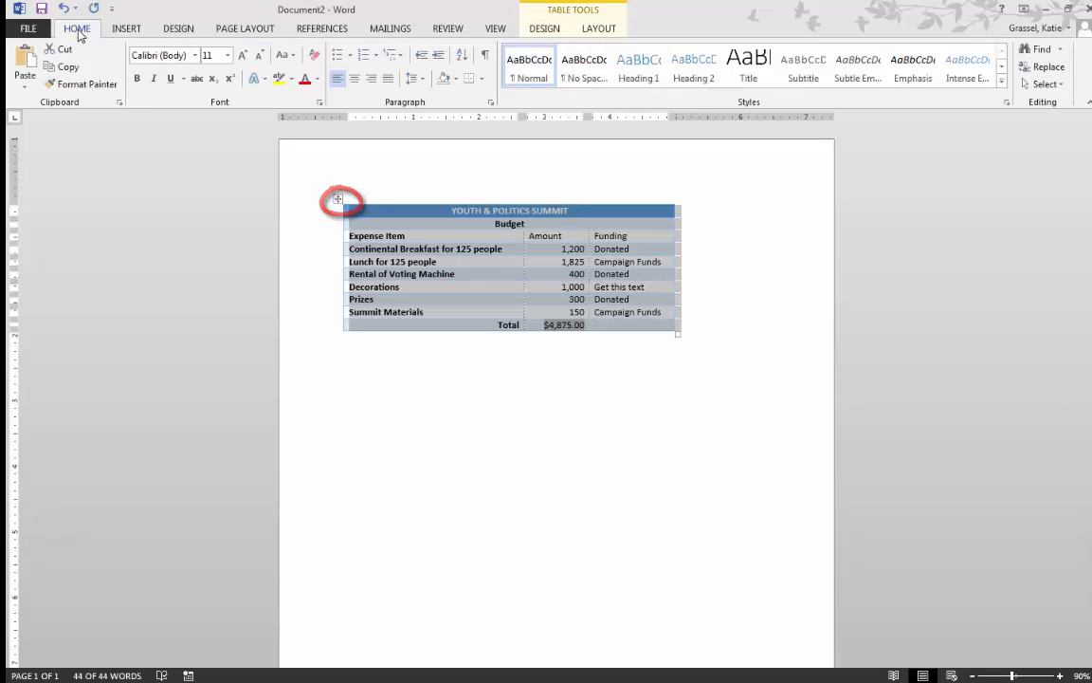
pyautogui.click(354, 78)
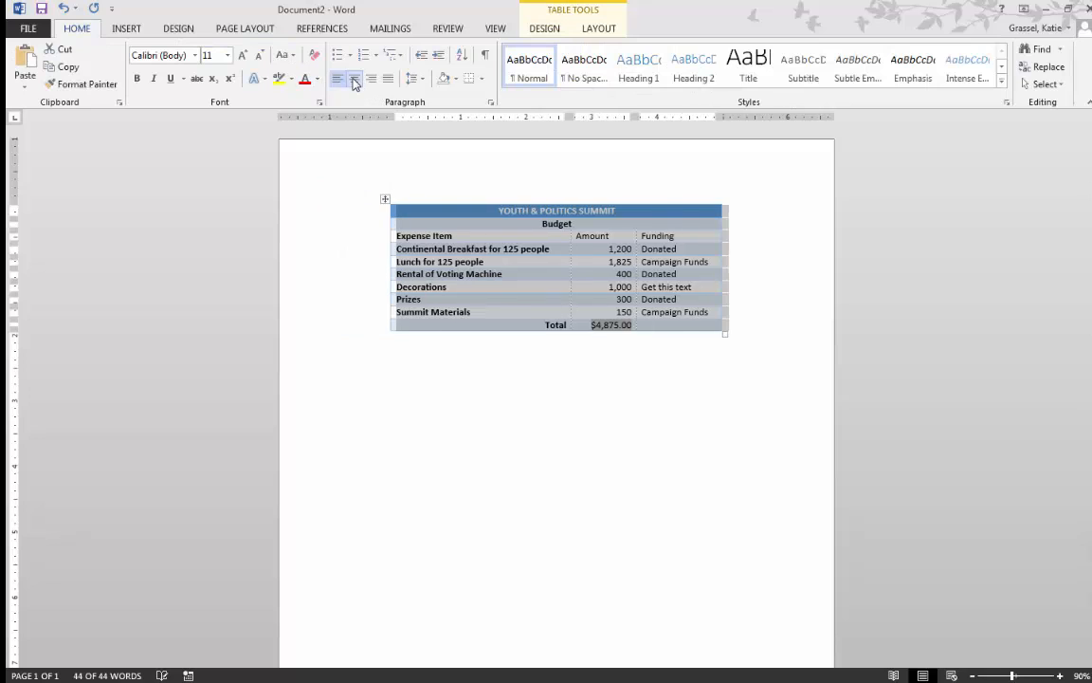
# Step: Add the line "Name Job #" below the table, leaving a blank line between them
pyautogui.click(505, 418)
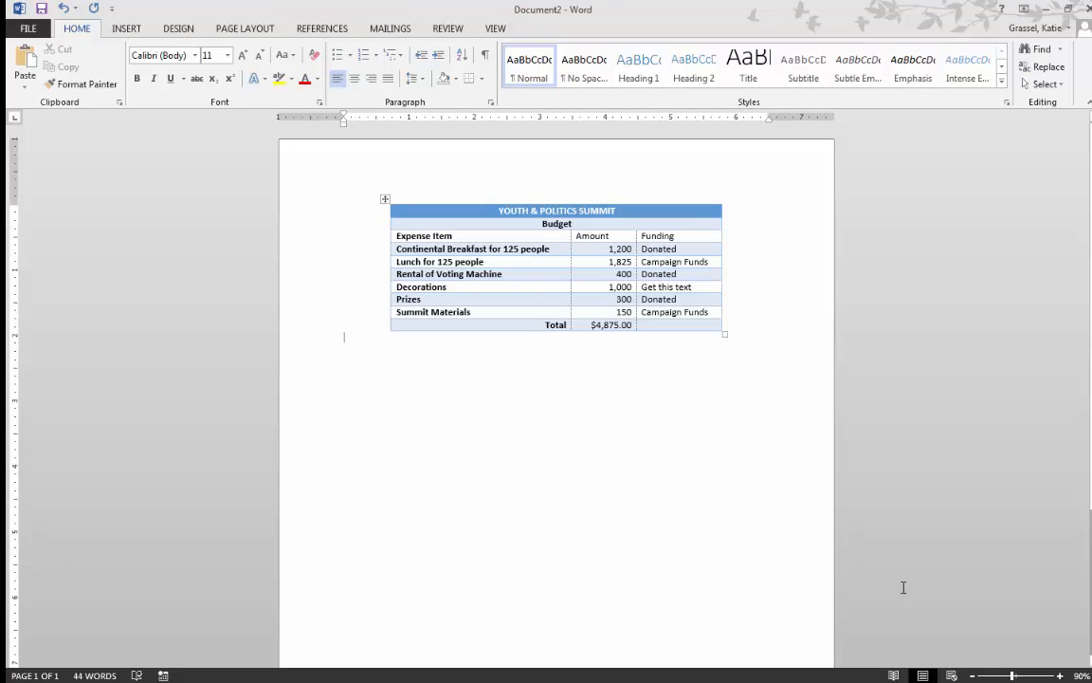
pyautogui.press('Return')
pyautogui.write('Name Job #')
# Step: Remove the decimals from the total amount in the Total row so it reads "$4,875"
pyautogui.click(625, 328)
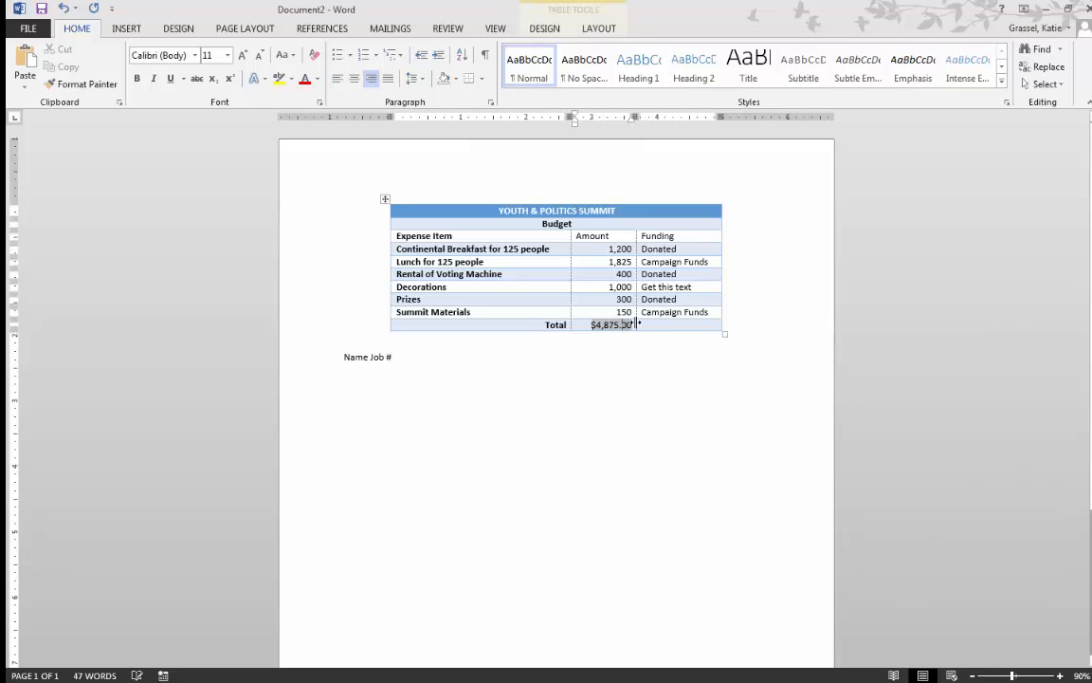
pyautogui.press('Delete')
pyautogui.press('Delete')
pyautogui.press('Delete')
pyautogui.click(705, 463)
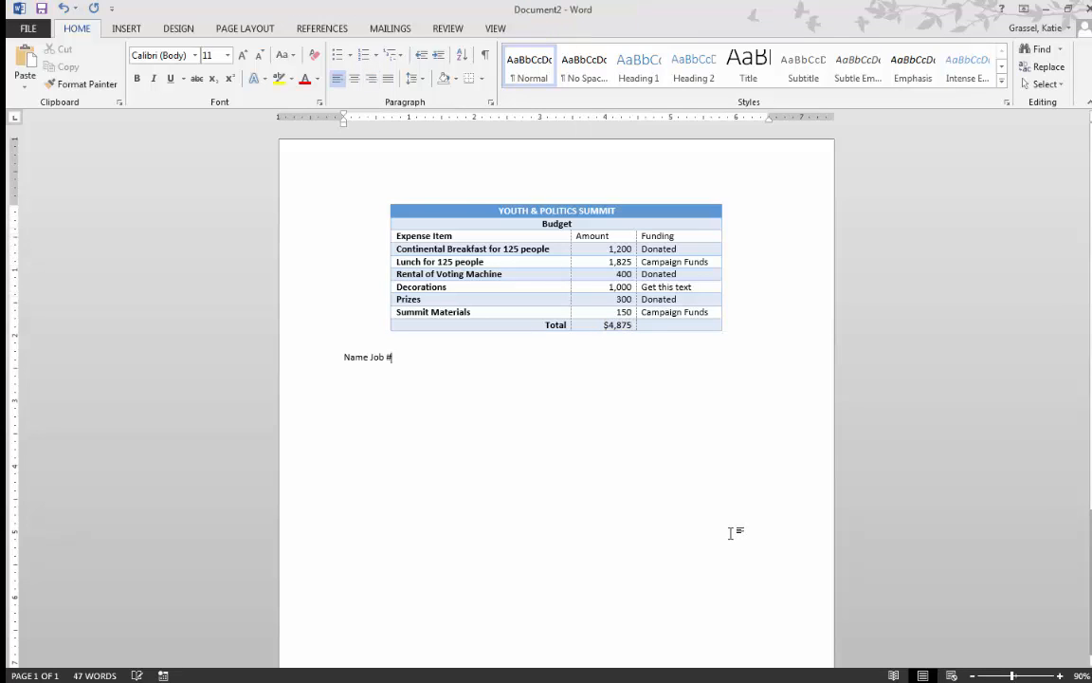